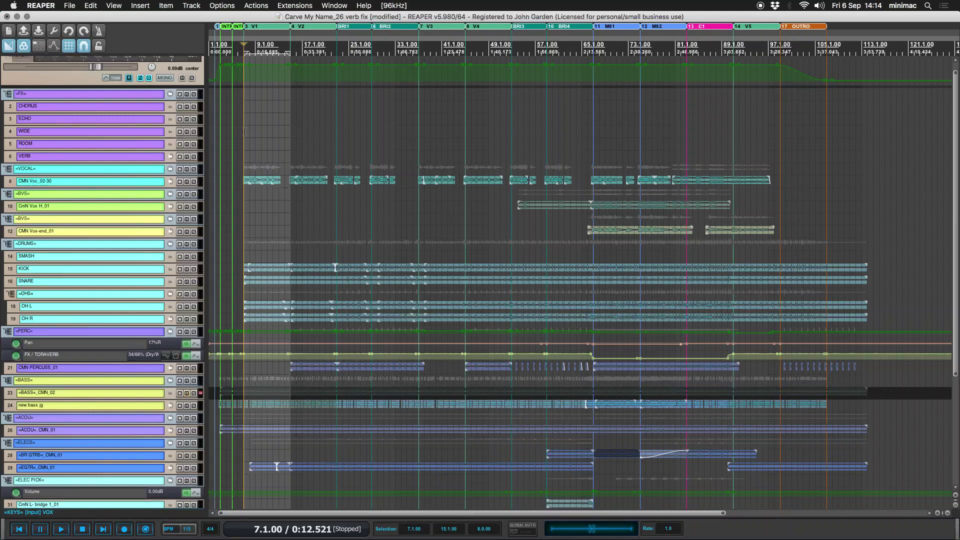
# - Adjust the time selection, select the =VOCAL= folder track, and collapse all folders to folder tracks only
pyautogui.moveTo(244, 131); pyautogui.dragTo(288, 137)
pyautogui.click(121, 181)
pyautogui.click(122, 171)
pyautogui.hotkey('ctrl', 'shift', 'f')
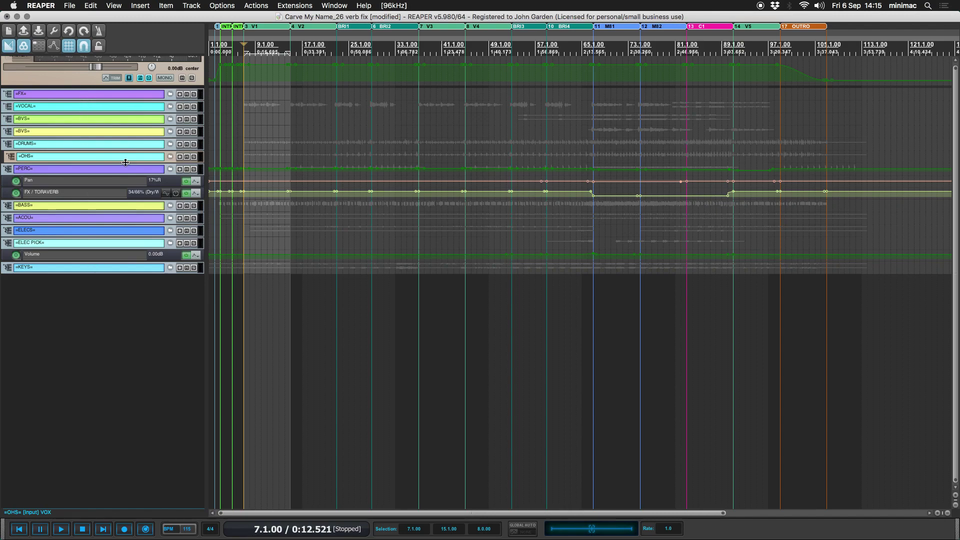
# - Set the render source to Stems (selected tracks)
pyautogui.press('super+alt+r')
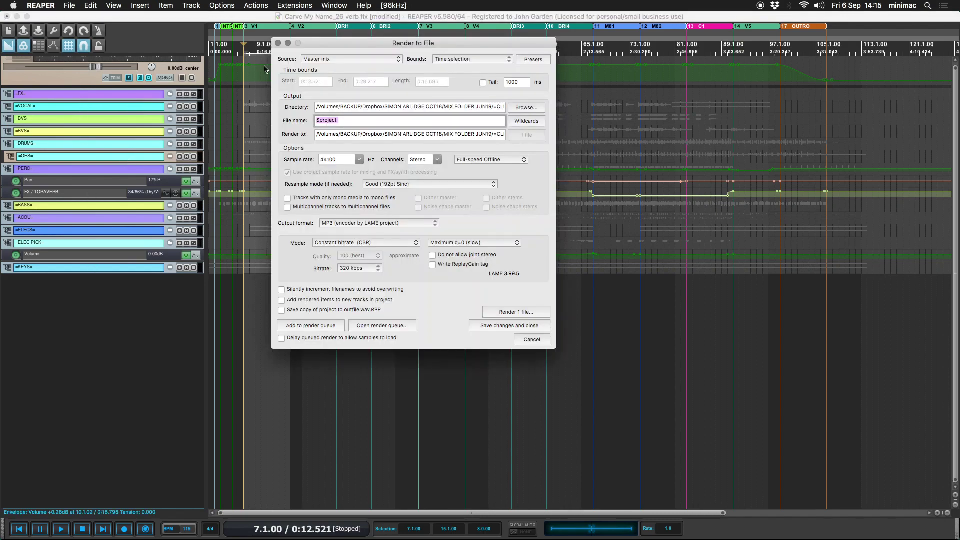
pyautogui.click(324, 61)
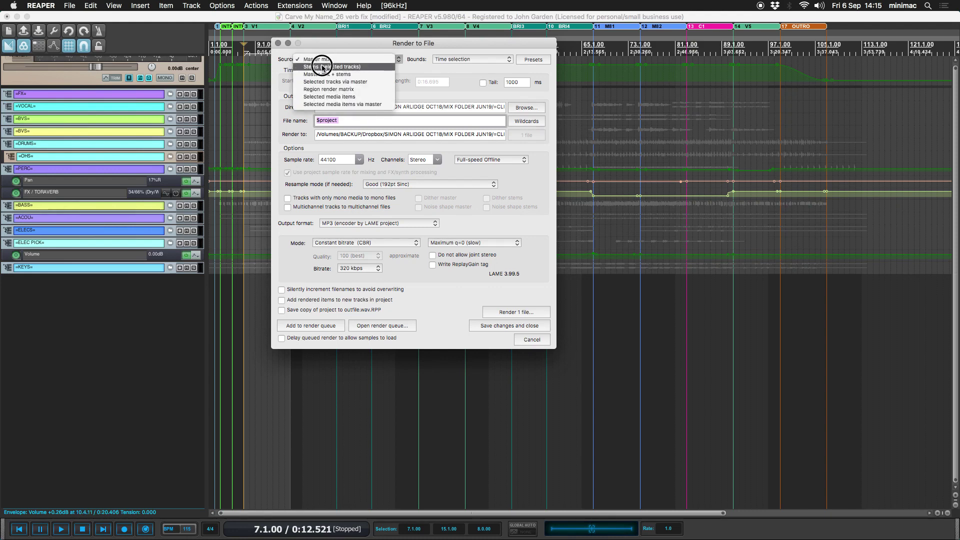
pyautogui.click(321, 67)
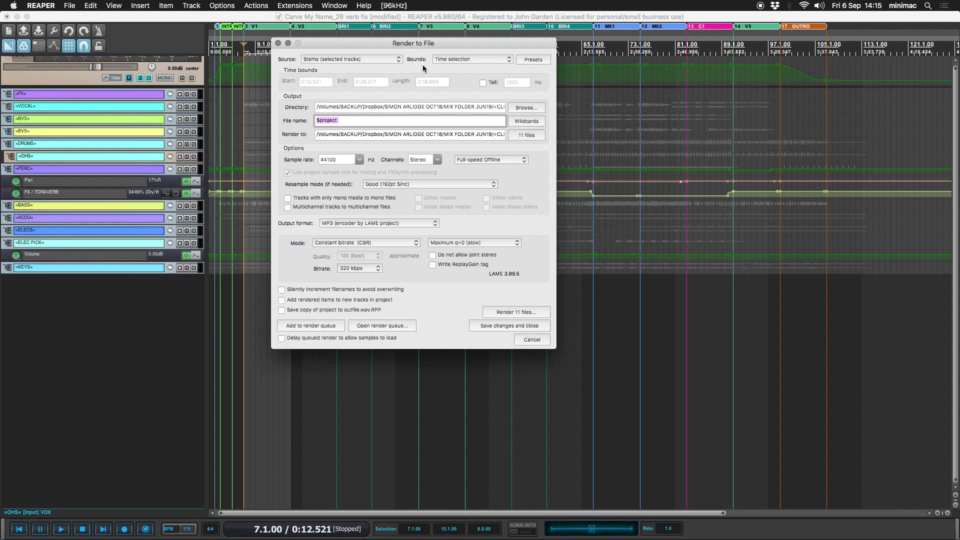
# - Set the render output folder to Desktop/RENDER OPTIONS VIDEO
pyautogui.click(526, 107)
pyautogui.click(521, 123)
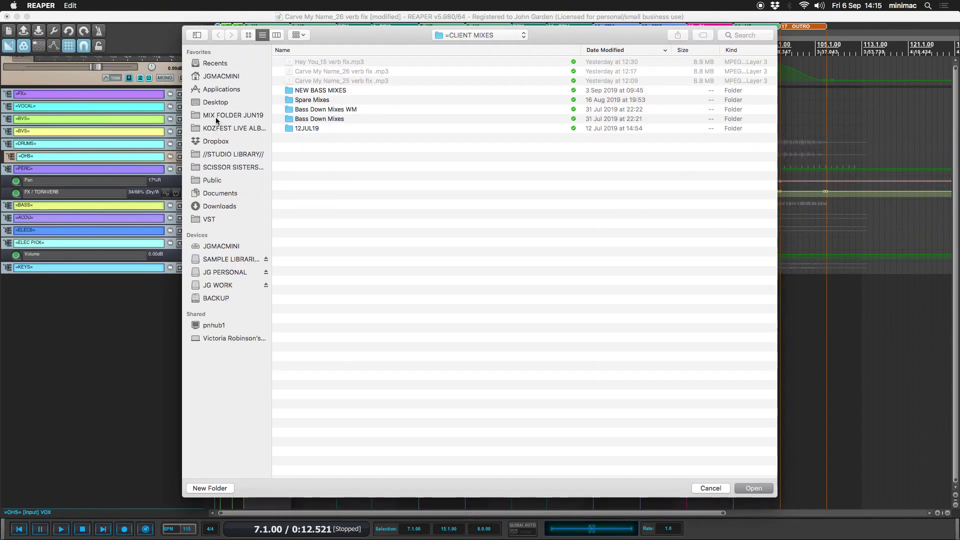
pyautogui.click(215, 103)
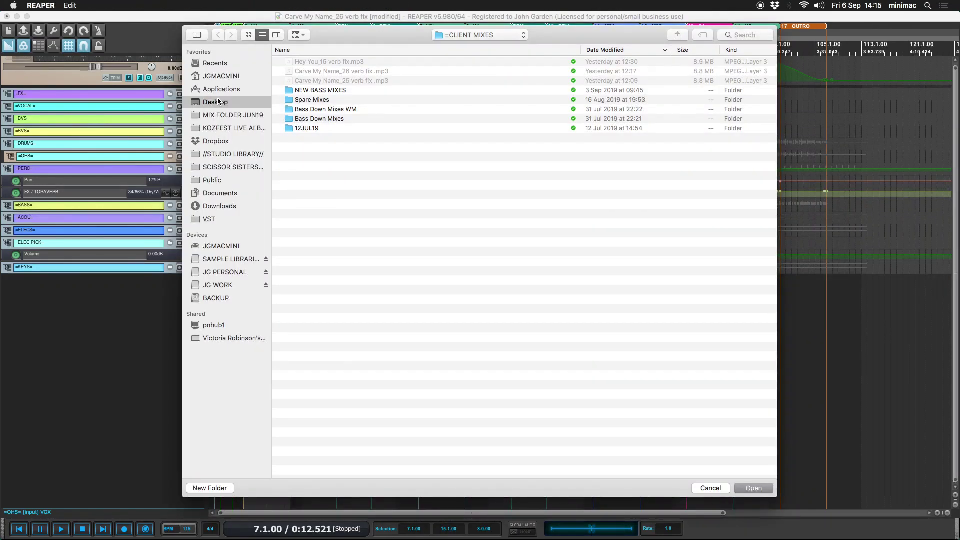
pyautogui.doubleClick(295, 62)
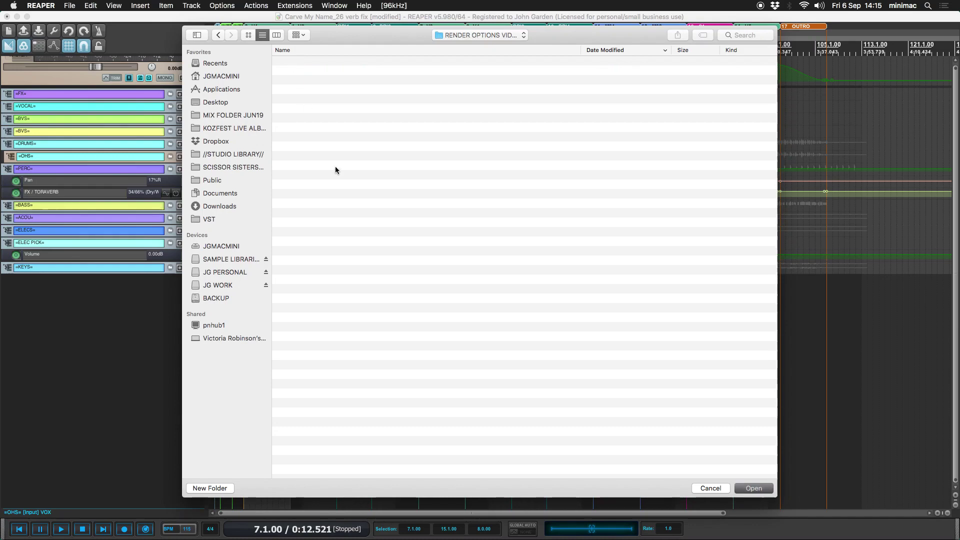
pyautogui.press('Return')
# - Set the output format to WAV, 24 bit PCM at 44100 Hz
pyautogui.click(359, 160)
pyautogui.click(359, 160)
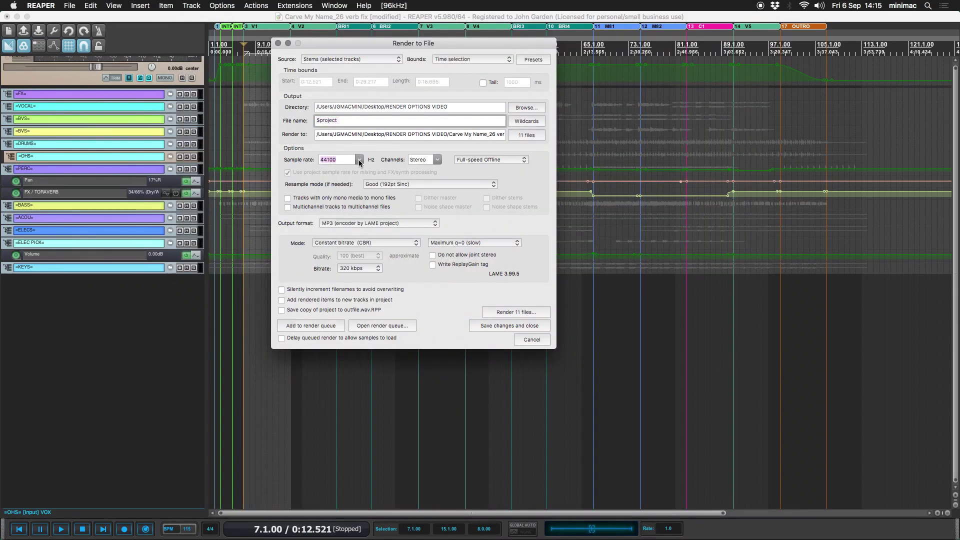
pyautogui.click(352, 223)
pyautogui.click(339, 188)
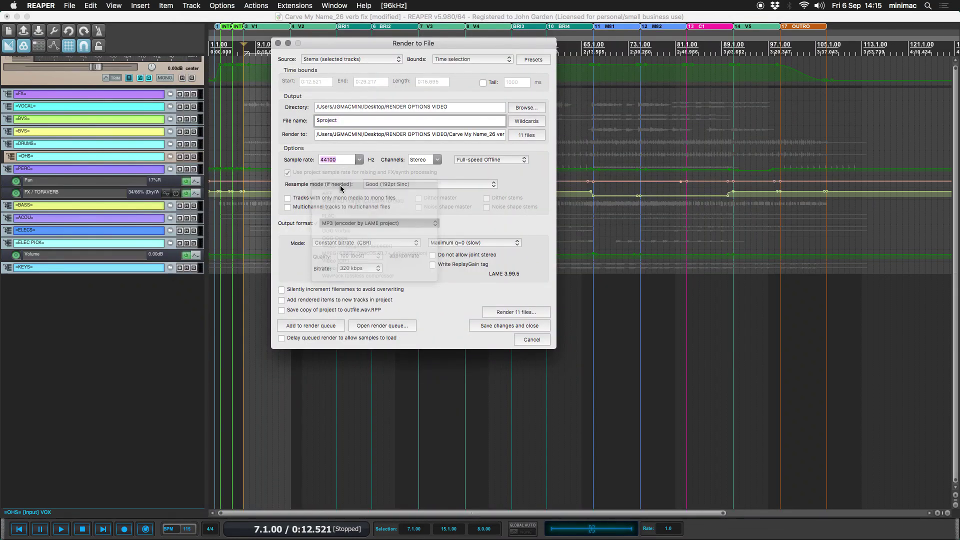
pyautogui.click(342, 242)
pyautogui.click(422, 202)
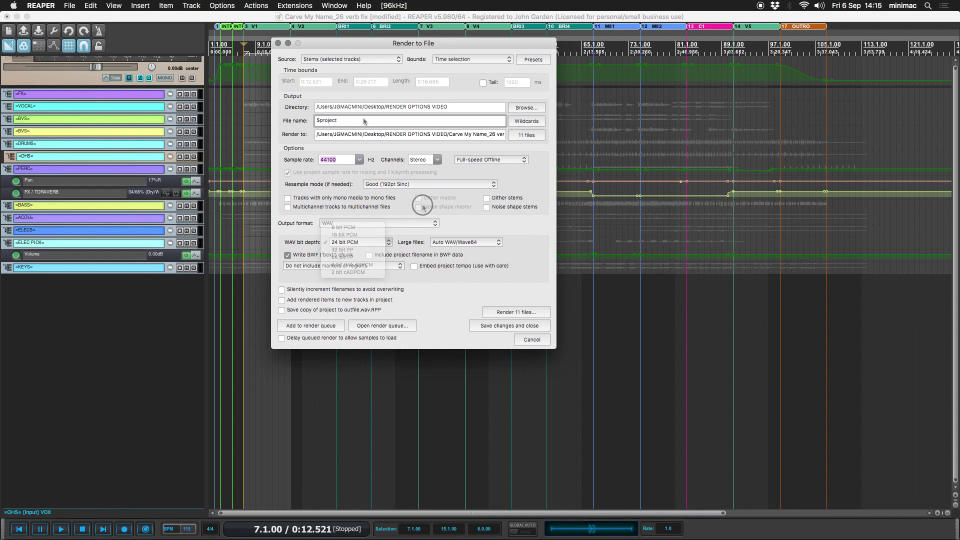
# - Add the $track wildcard to the render file name
pyautogui.click(364, 120)
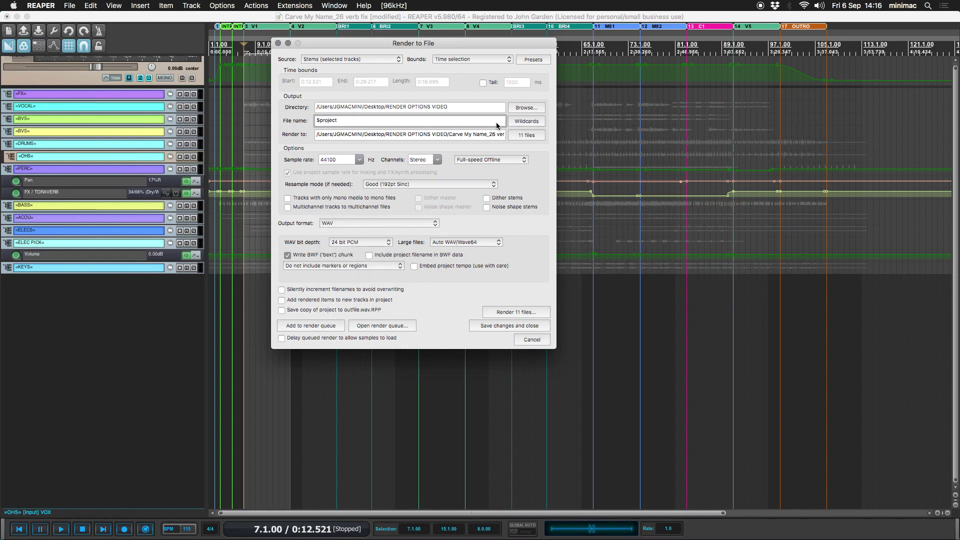
pyautogui.click(518, 121)
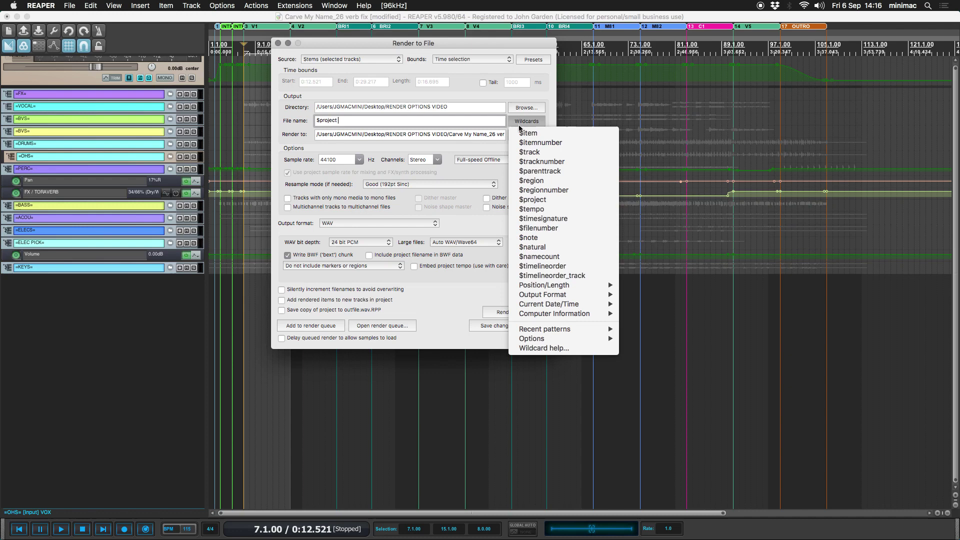
pyautogui.click(522, 153)
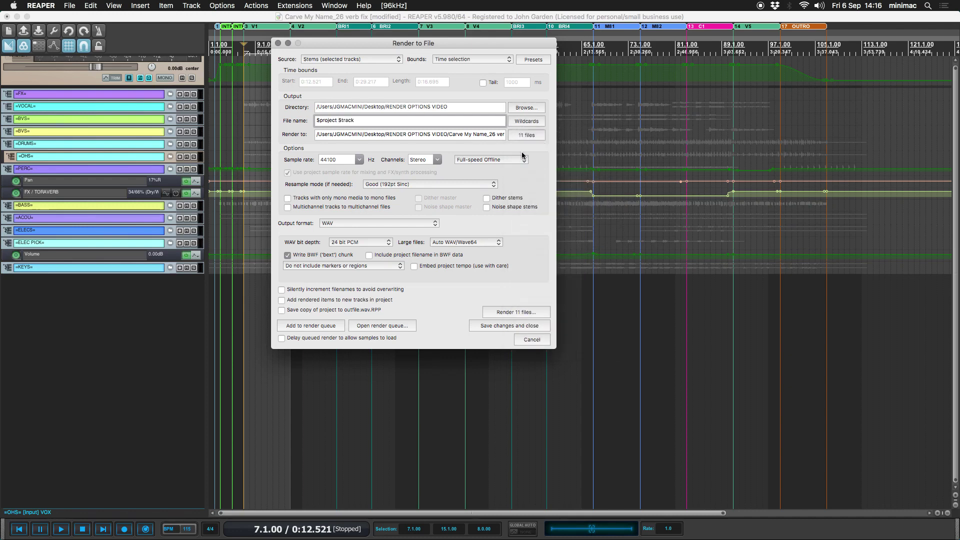
# - Remove $project so the file name is just $track, then render the 11 stem files
pyautogui.moveTo(340, 120); pyautogui.dragTo(316, 121)
pyautogui.press('BackSpace')
pyautogui.click(500, 312)
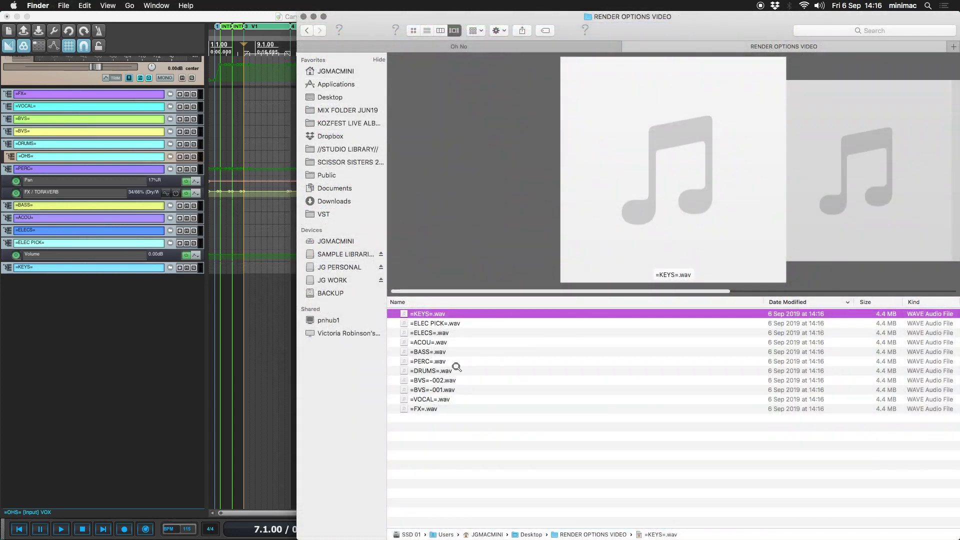
# - Shrink the Finder window and list the rendered WAVs with name, date and size
pyautogui.doubleClick(652, 21)
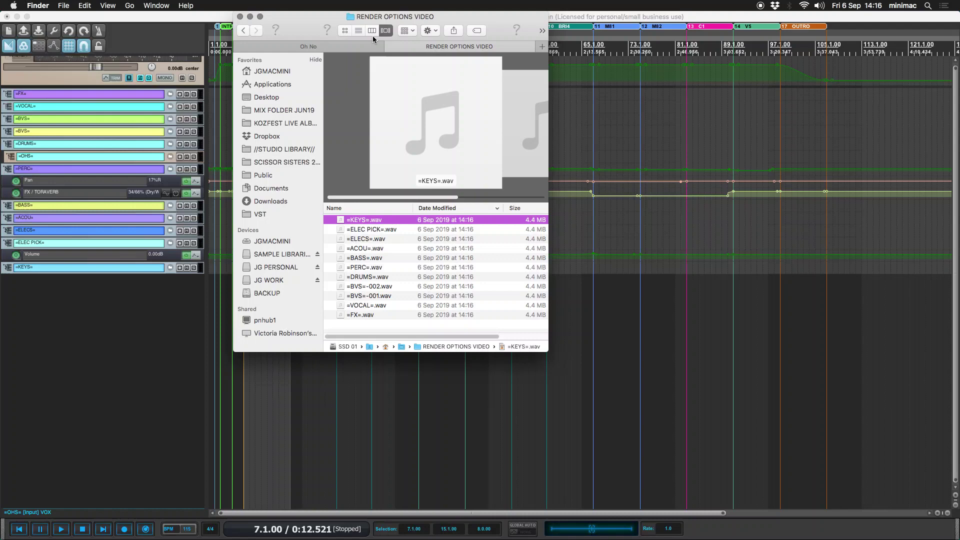
pyautogui.click(372, 32)
pyautogui.click(358, 31)
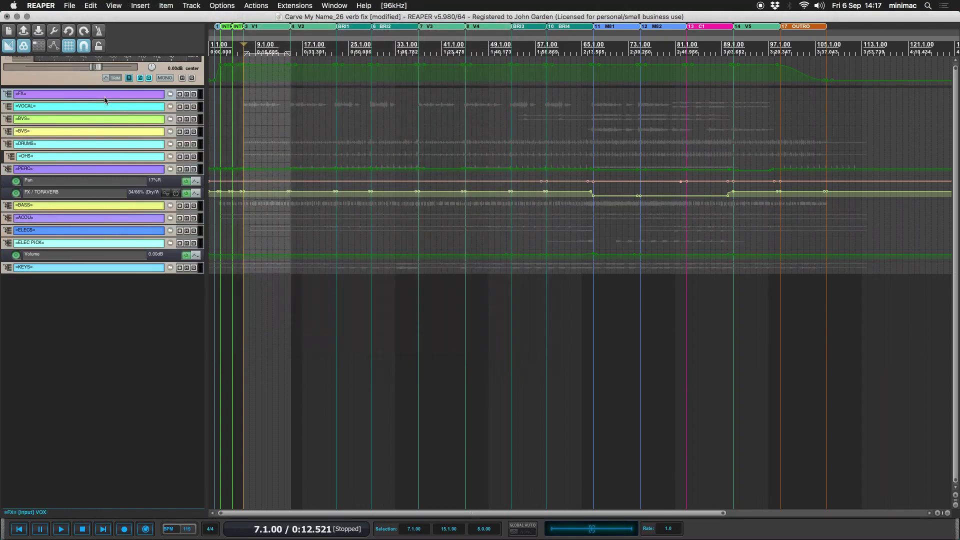
# - Expand all folders and set the render file name pattern to '$tracknumber $TRACK'
pyautogui.hotkey('alt', 'shift', 'f')
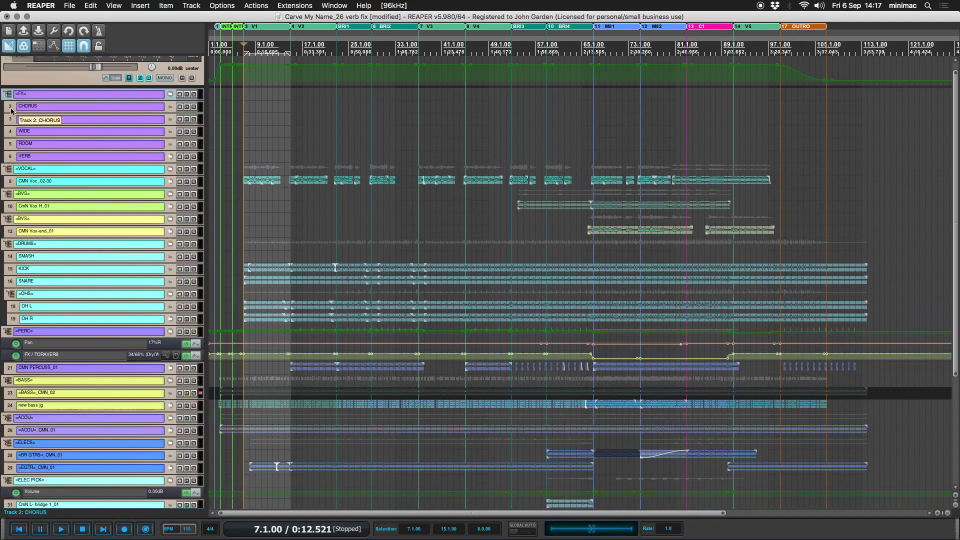
pyautogui.press('super+alt+r')
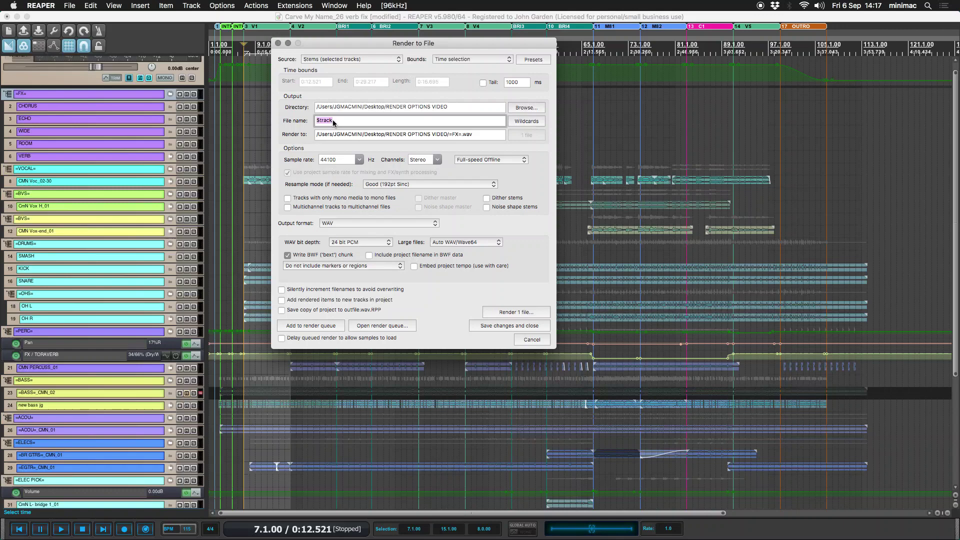
pyautogui.click(519, 120)
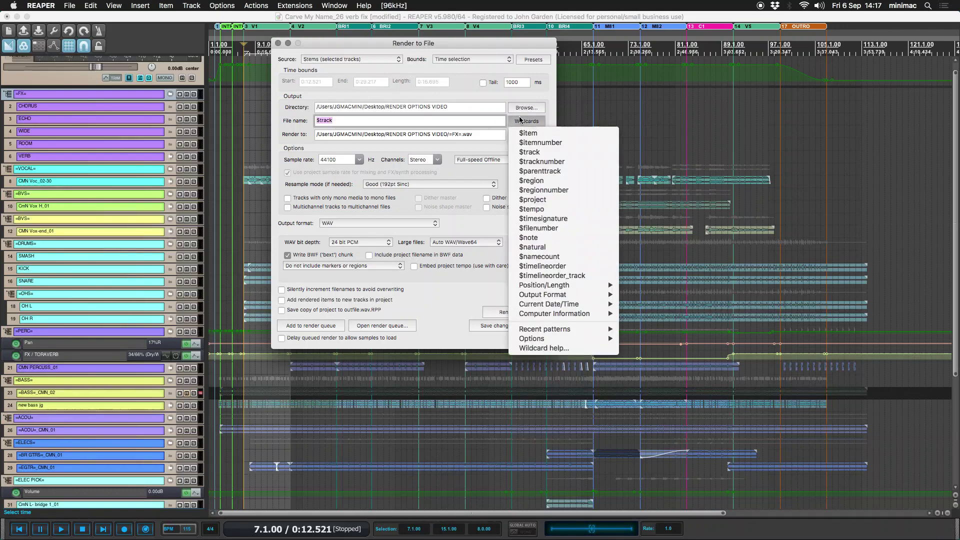
pyautogui.click(535, 163)
pyautogui.write('$TRACK')
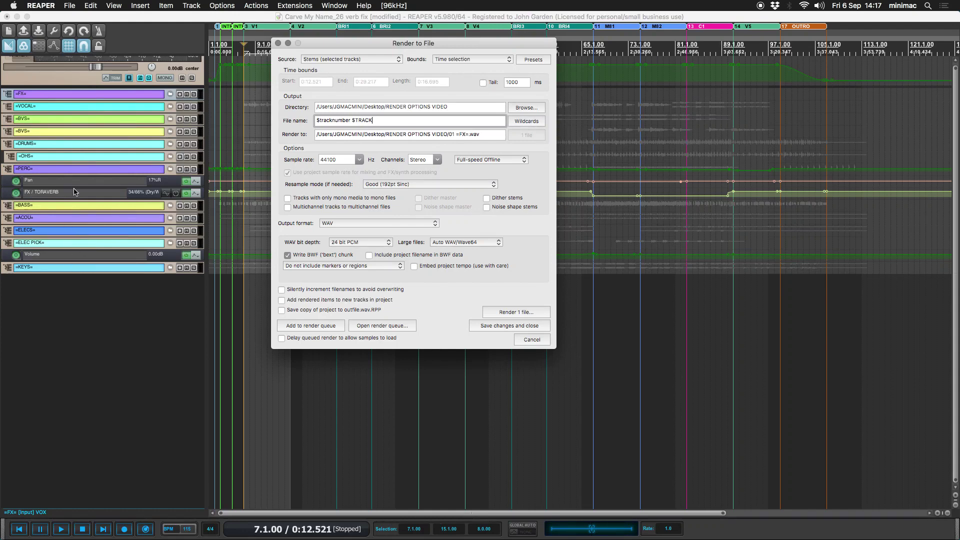
# - Select all 11 folder tracks and render the track-numbered stem files
pyautogui.click(96, 94)
pyautogui.keyDown('shift'); pyautogui.click(98, 267); pyautogui.keyUp('shift')
pyautogui.keyDown('super'); pyautogui.click(89, 158); pyautogui.keyUp('super')
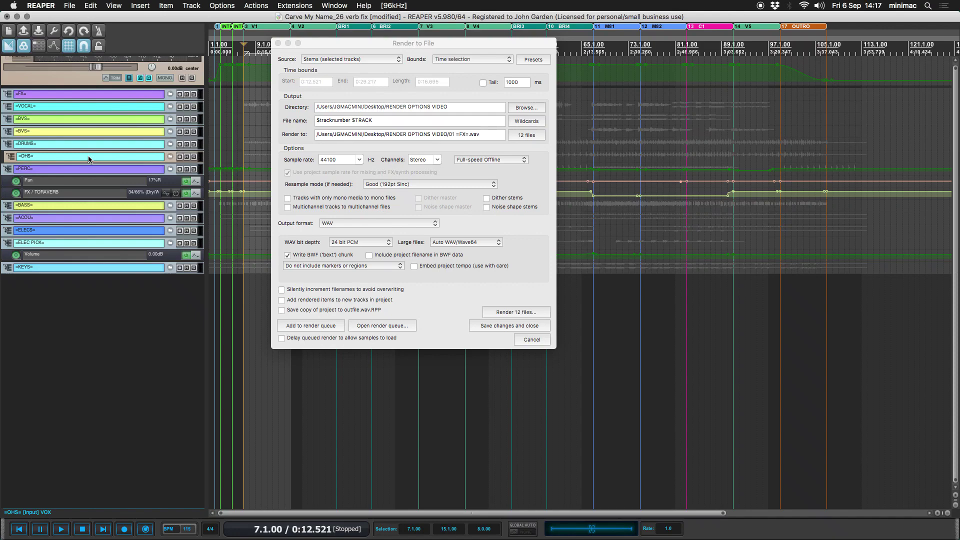
pyautogui.click(505, 314)
# - In Finder, inspect the numbered renders such as 01 =FX=.wav, 07 =VOCAL=.wav and 09 =BVS=.wav
pyautogui.press('super+Tab')
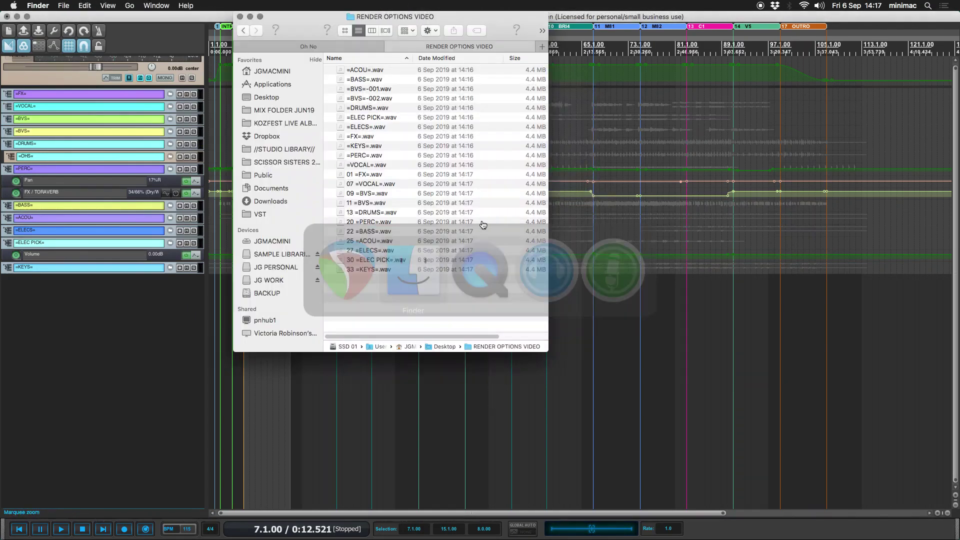
pyautogui.click(385, 175)
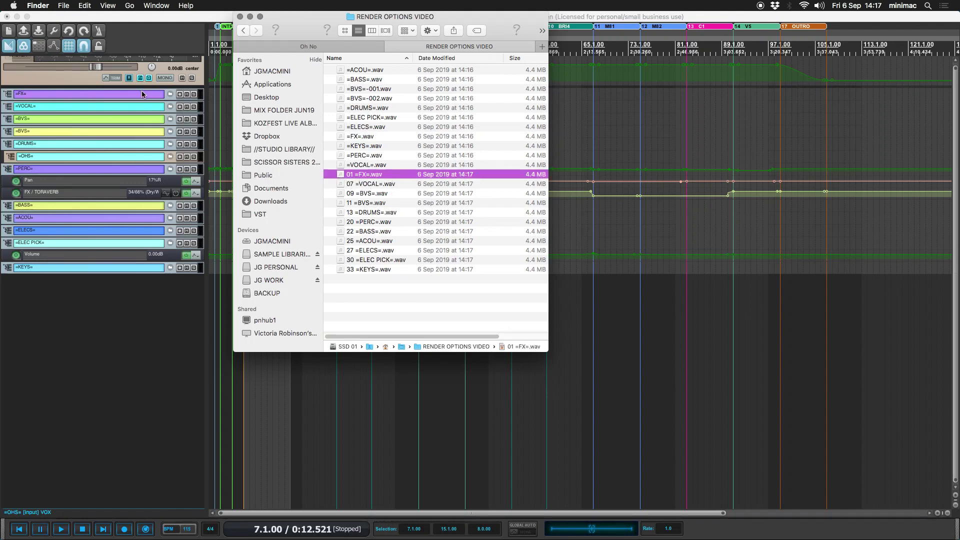
pyautogui.press('Down')
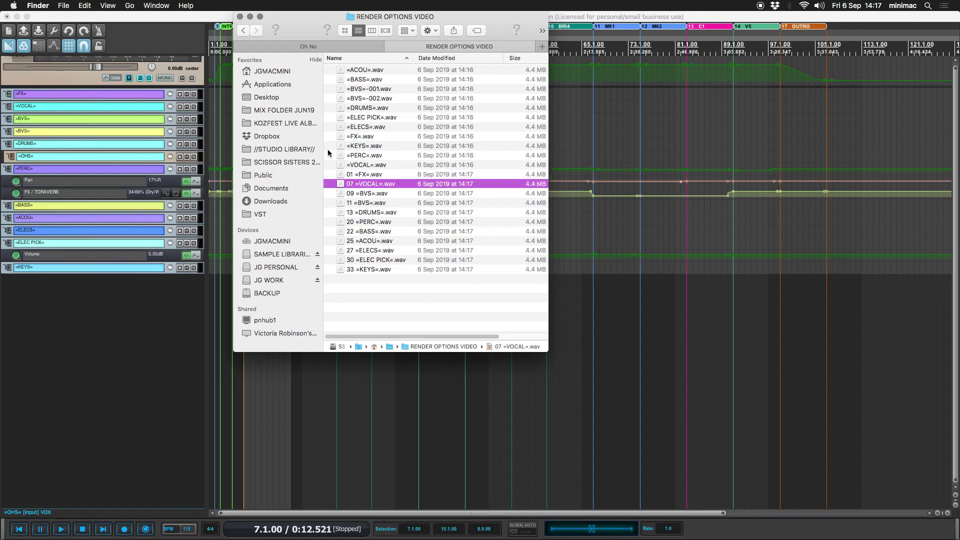
pyautogui.click(365, 194)
pyautogui.click(364, 203)
pyautogui.click(362, 184)
pyautogui.click(364, 175)
pyautogui.click(368, 184)
pyautogui.click(371, 194)
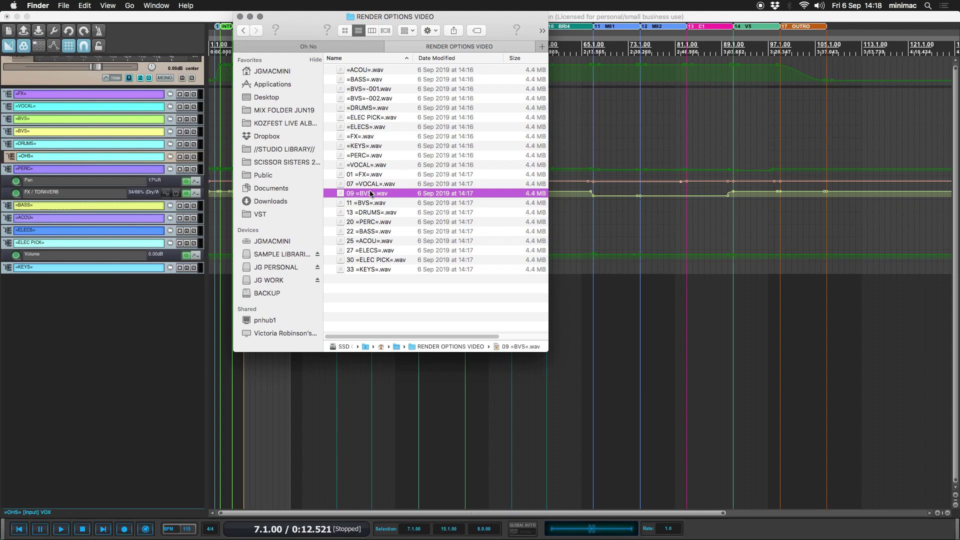
pyautogui.click(373, 202)
# - Expand all folder tracks in REAPER and select the =VOCAL= and =BVS= folder tracks
pyautogui.click(133, 96)
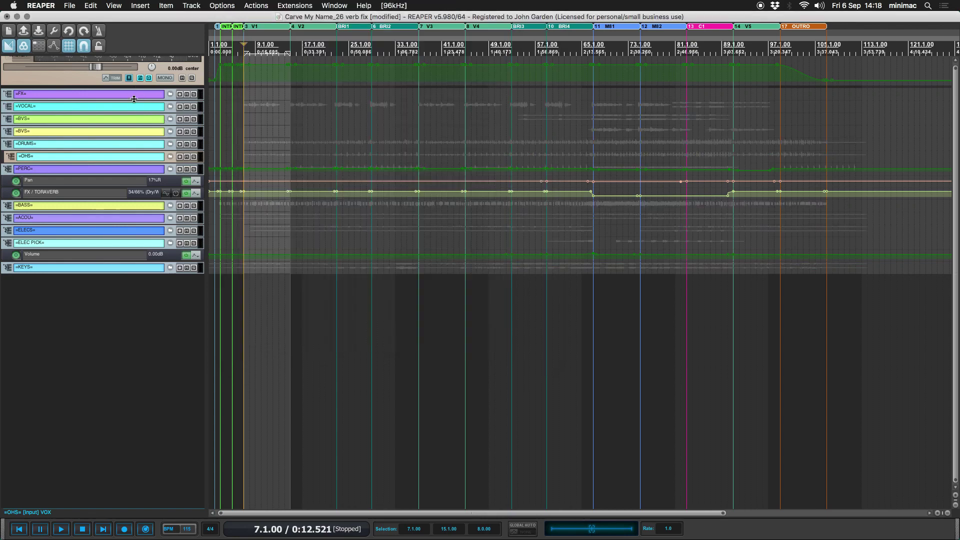
pyautogui.hotkey('alt', 'shift', 'f')
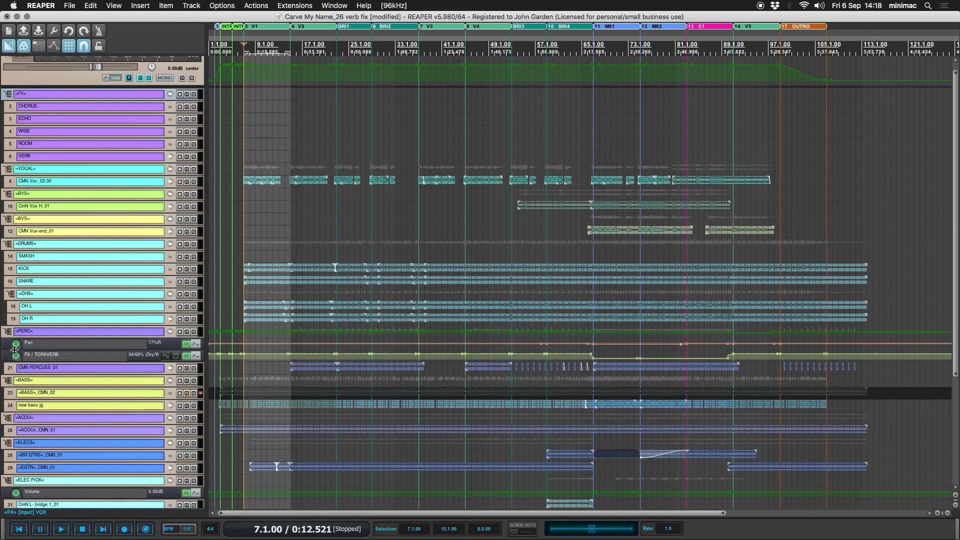
pyautogui.click(40, 172)
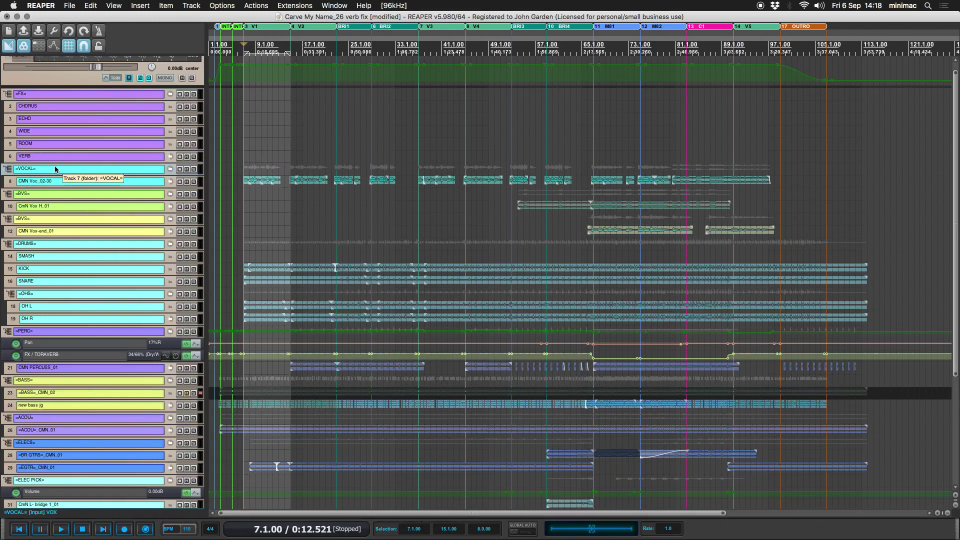
pyautogui.click(83, 195)
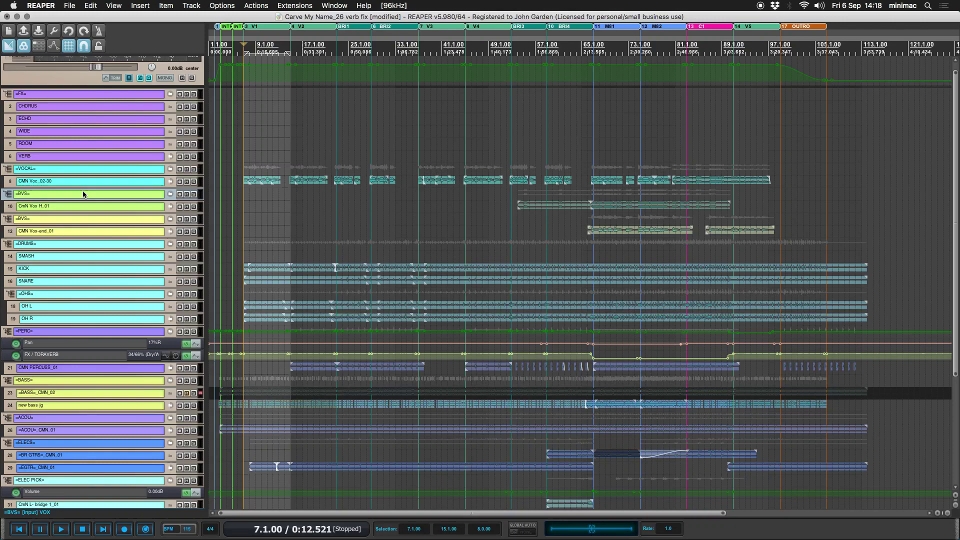
# - In Finder, step through the numbered stems from 01 =FX=.wav to 33 =KEYS=.wav
pyautogui.press('super+Tab')
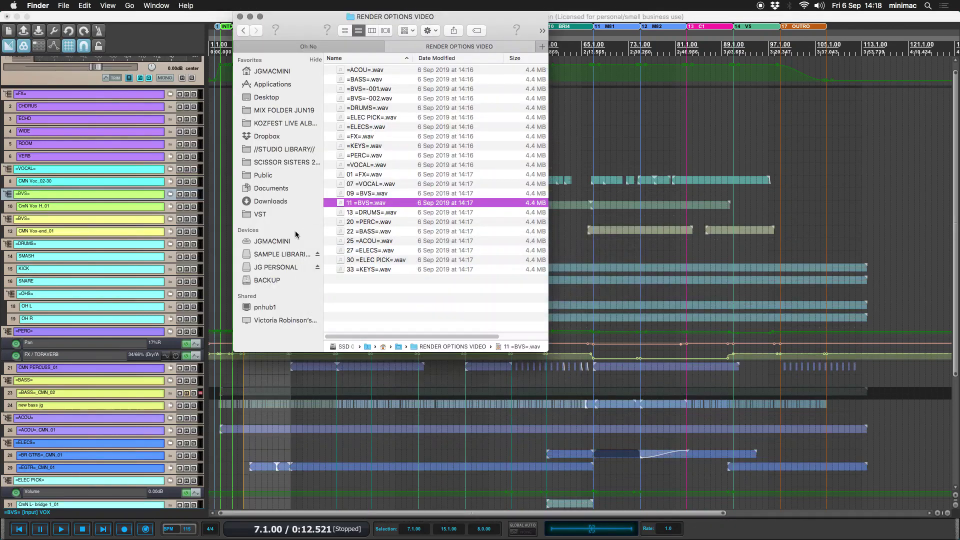
pyautogui.click(362, 70)
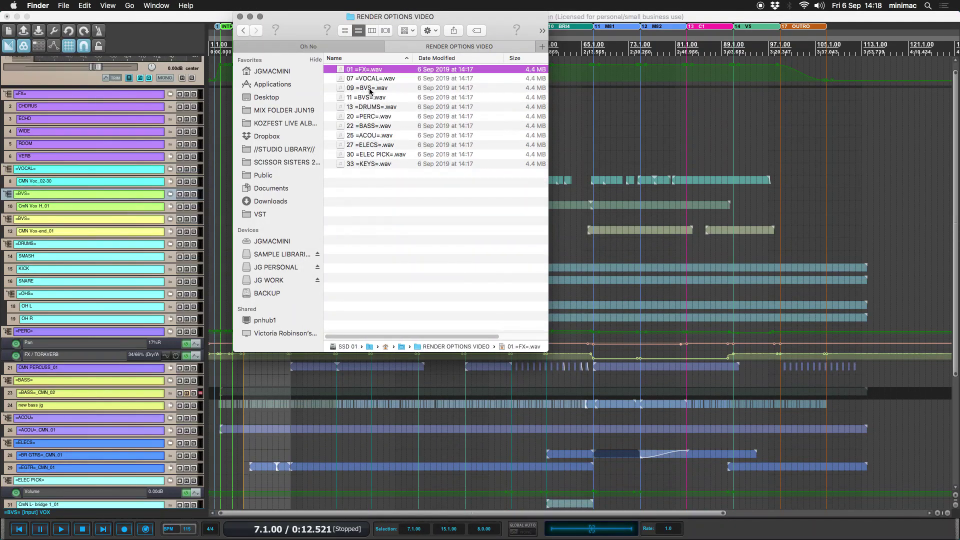
pyautogui.click(370, 88)
pyautogui.click(370, 97)
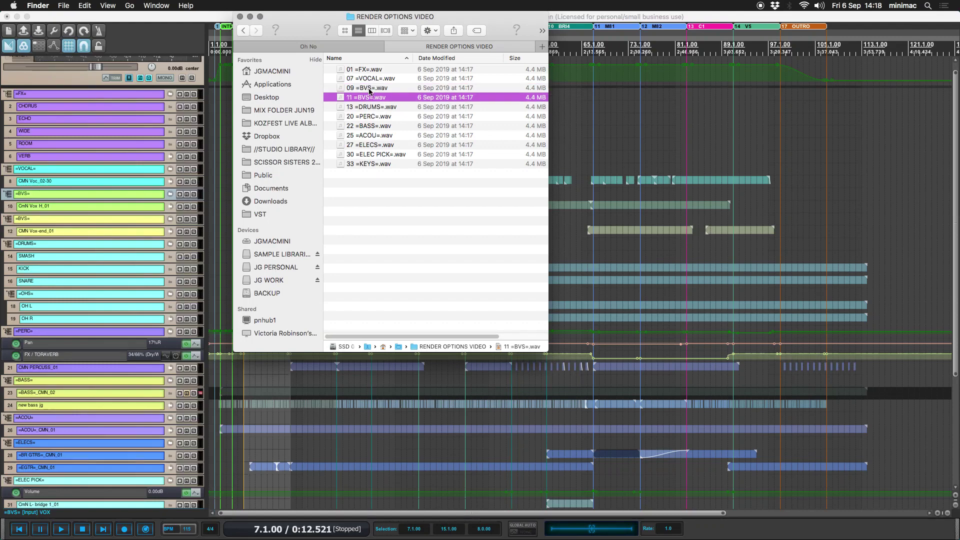
pyautogui.click(370, 107)
pyautogui.click(370, 116)
pyautogui.click(370, 125)
pyautogui.click(371, 135)
pyautogui.click(370, 145)
pyautogui.click(370, 163)
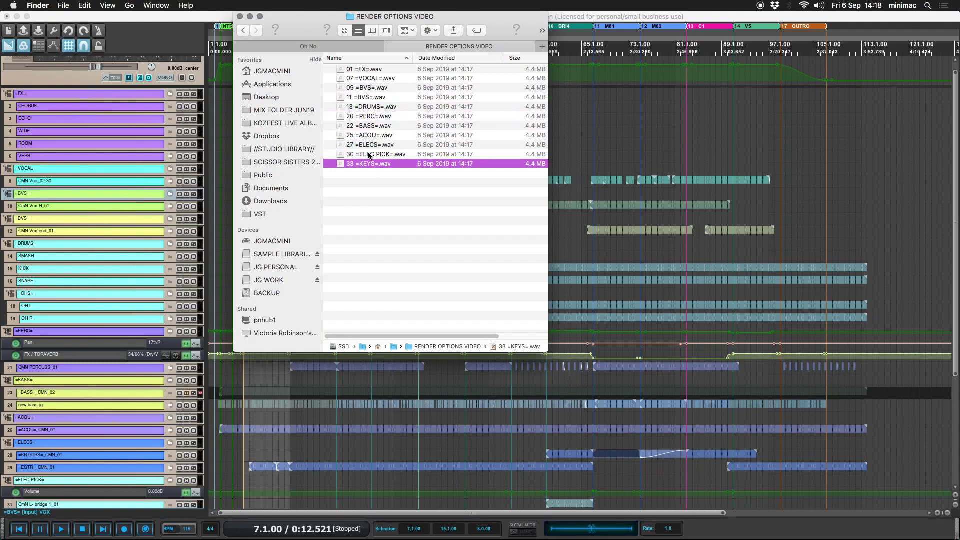
pyautogui.click(370, 154)
pyautogui.click(370, 145)
pyautogui.click(370, 135)
pyautogui.click(370, 126)
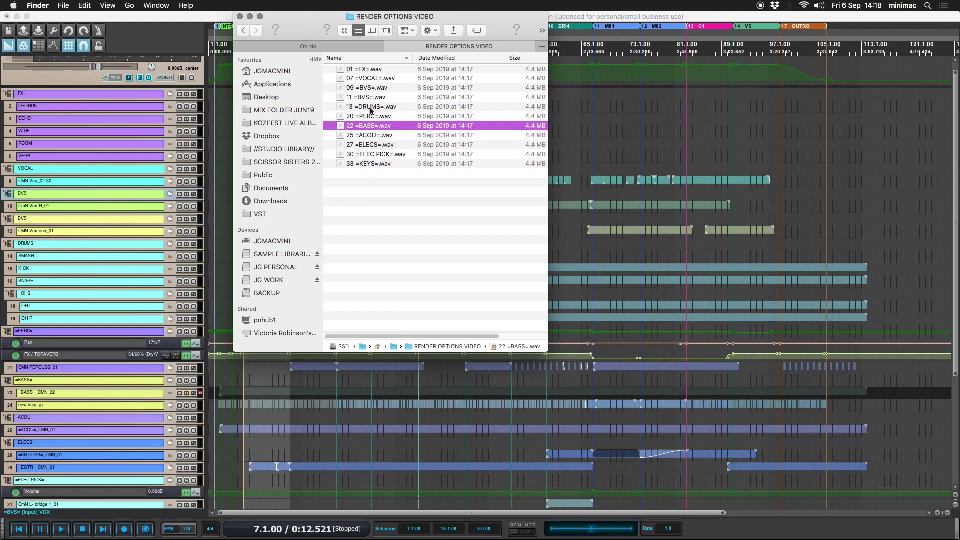
pyautogui.click(370, 116)
pyautogui.click(370, 107)
pyautogui.click(370, 97)
pyautogui.click(370, 87)
pyautogui.click(371, 78)
pyautogui.click(370, 69)
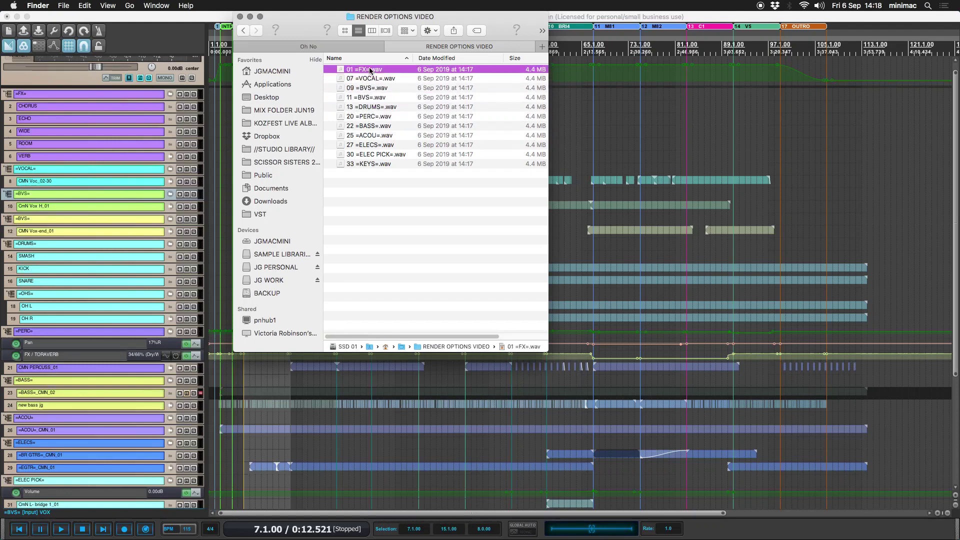
pyautogui.click(371, 78)
pyautogui.click(370, 87)
pyautogui.press('Down')
pyautogui.press('Down')
pyautogui.press('Down')
pyautogui.press('Down')
pyautogui.press('Down')
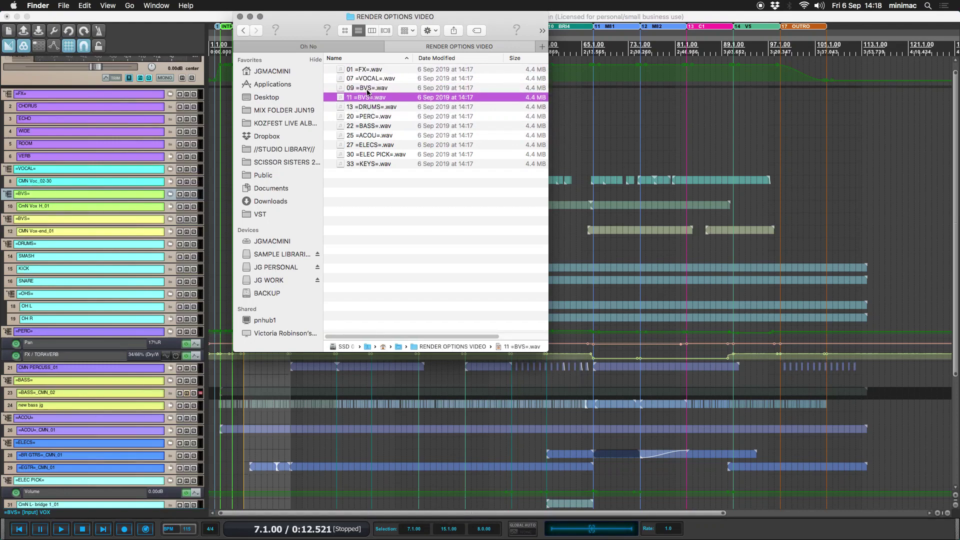
pyautogui.press('Down')
pyautogui.press('Down')
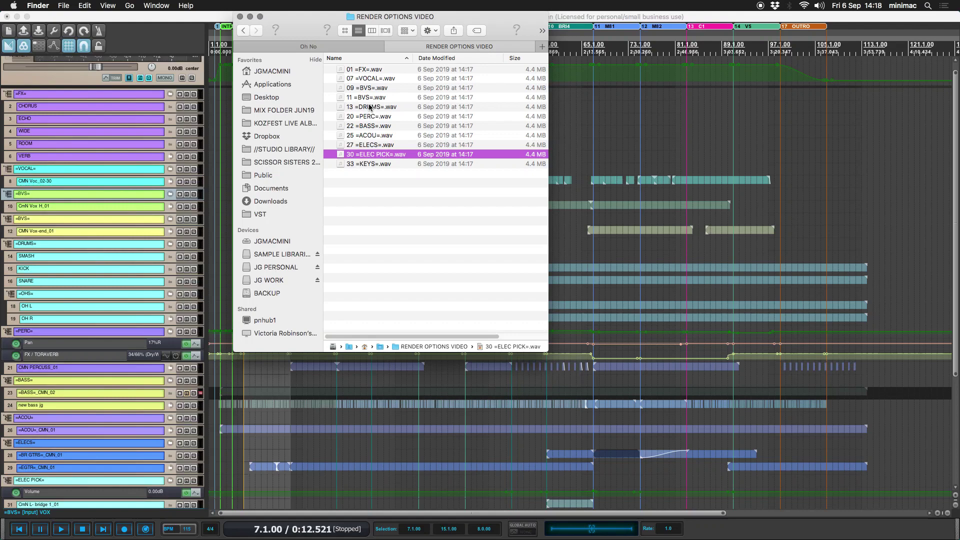
pyautogui.press('Down')
pyautogui.press('Up')
pyautogui.press('Up')
pyautogui.press('Up')
pyautogui.press('Up')
pyautogui.press('Up')
pyautogui.press('Up')
pyautogui.press('Up')
pyautogui.press('Up')
pyautogui.press('Up')
pyautogui.press('Up')
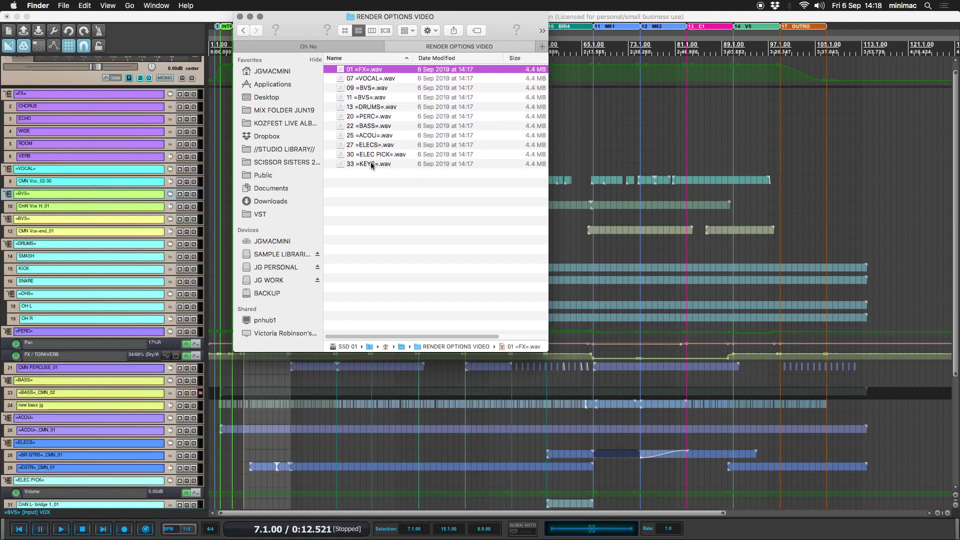
# - Trash all eleven WAV files, then collapse every folder track back in REAPER
pyautogui.press('super+a')
pyautogui.press('super+BackSpace')
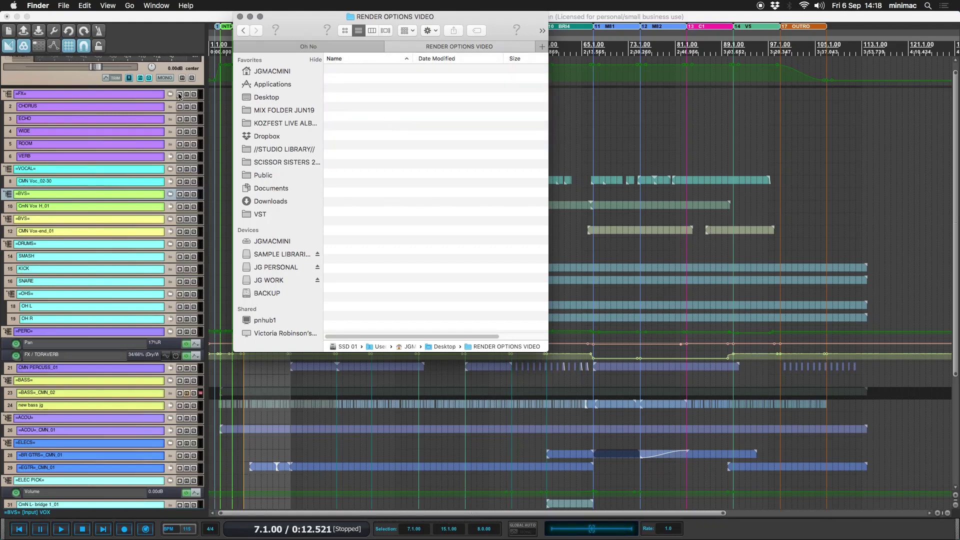
pyautogui.click(83, 94)
pyautogui.hotkey('ctrl', 'shift', 'c')
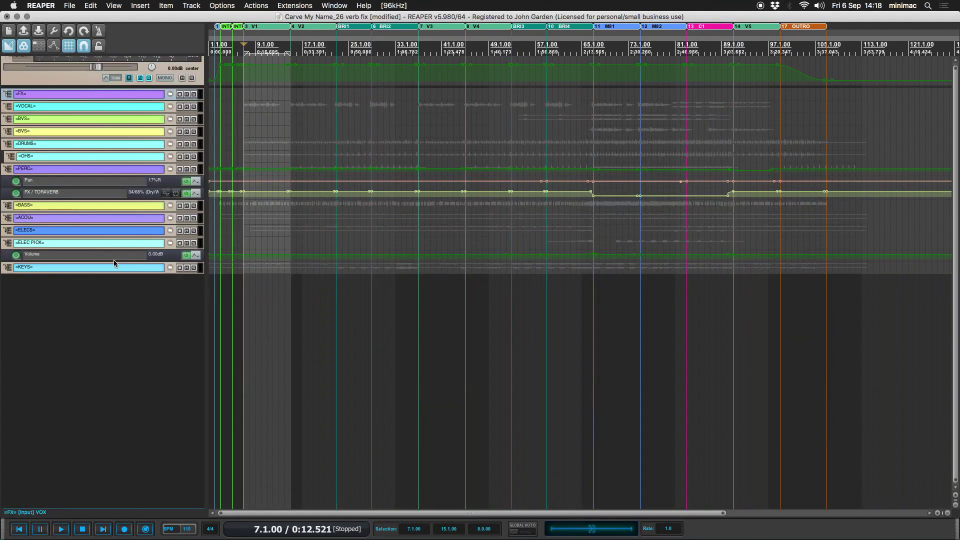
pyautogui.click(83, 157)
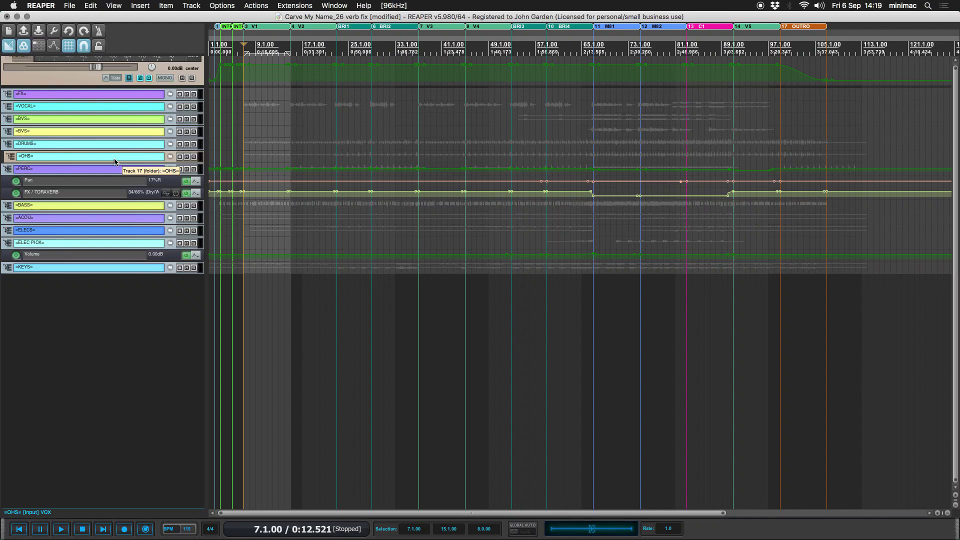
pyautogui.press('super+F1')
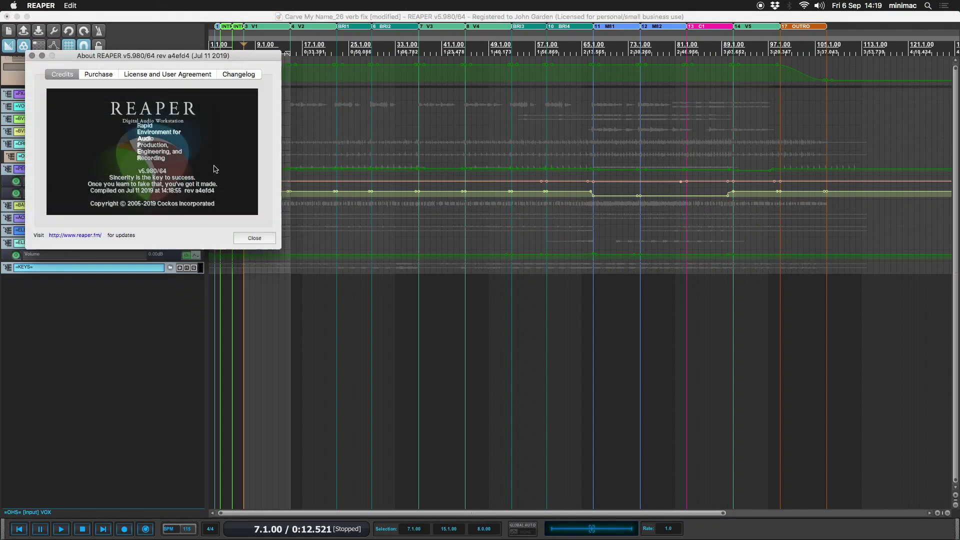
pyautogui.click(254, 239)
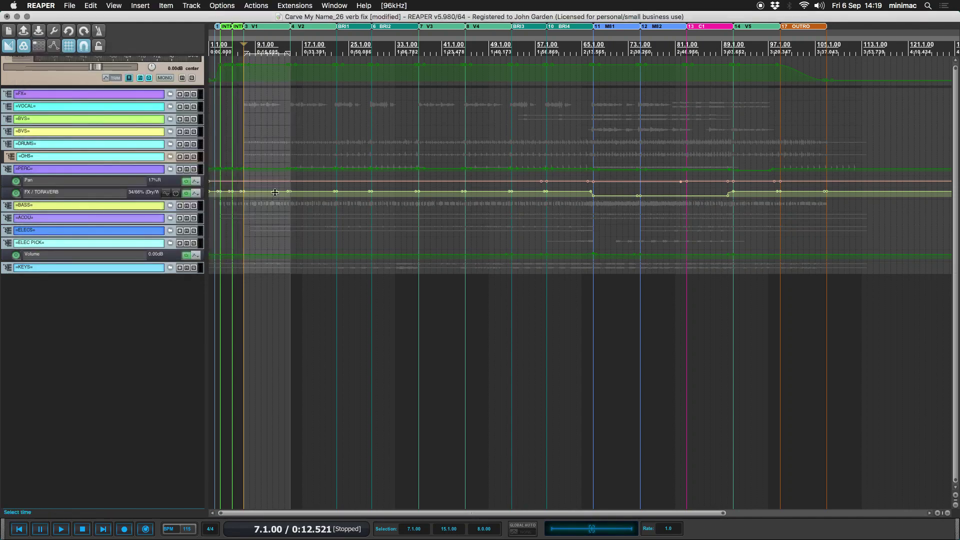
# - Open the Actions list and select Script: amagalma_Track-Item Name Manipulation.lua
pyautogui.click(292, 6)
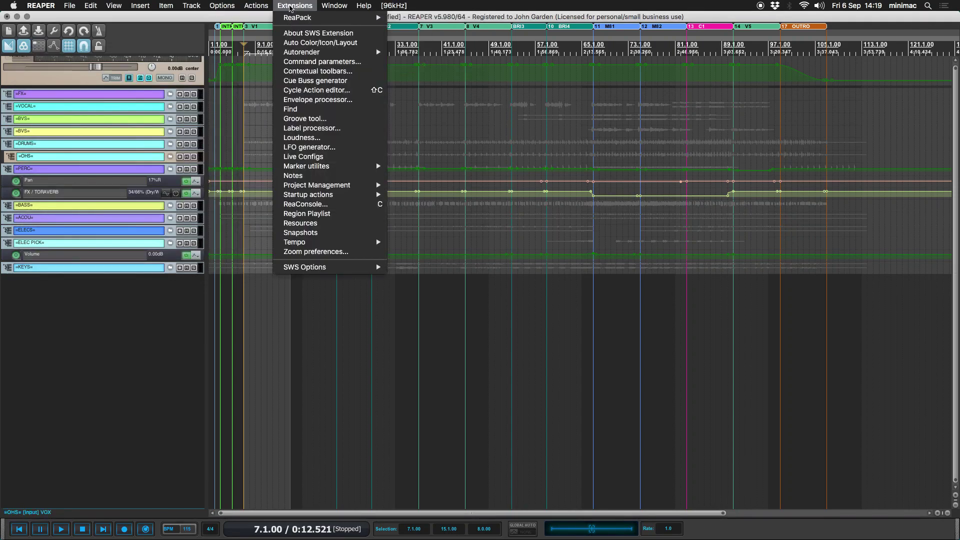
pyautogui.moveTo(290, 19)
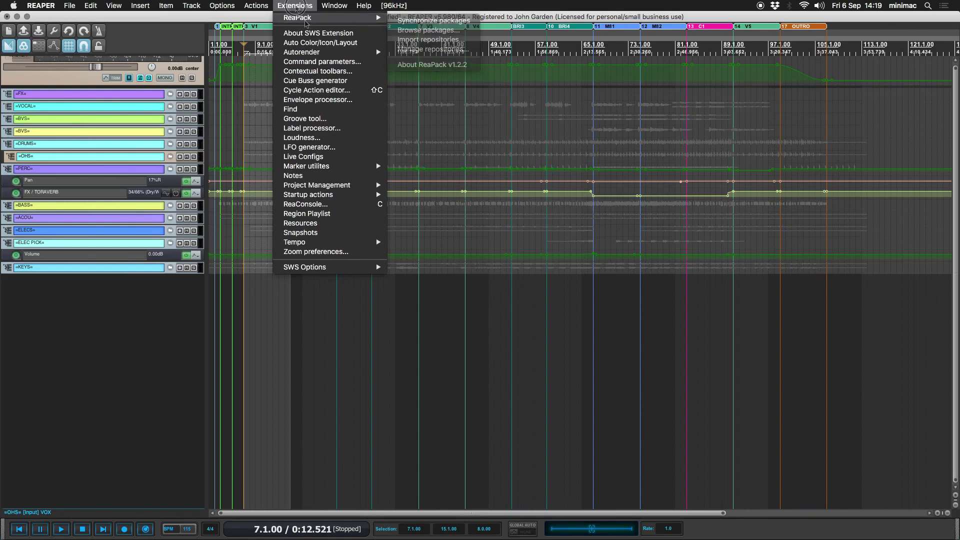
pyautogui.click(270, 28)
pyautogui.hotkey('shift', '/')
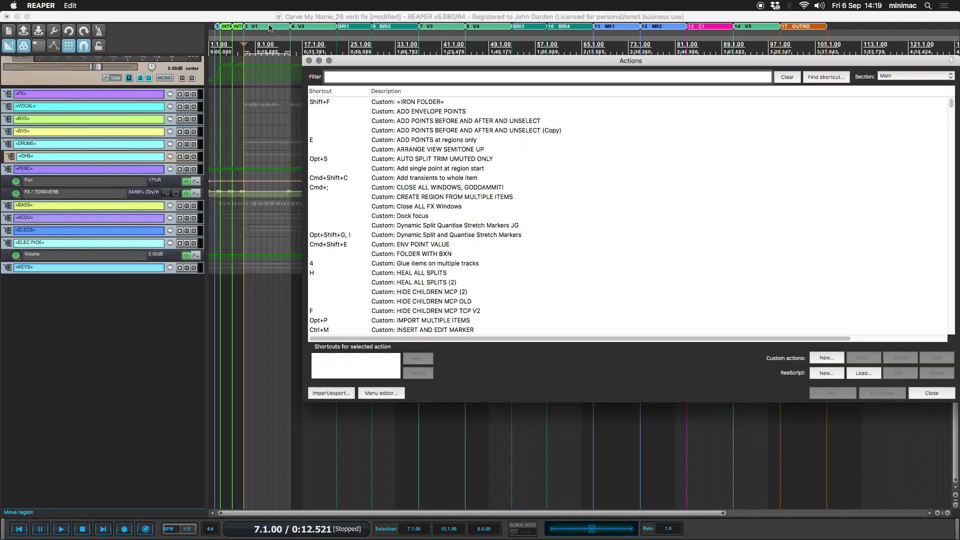
pyautogui.click(827, 77)
pyautogui.hotkey('alt', 'n')
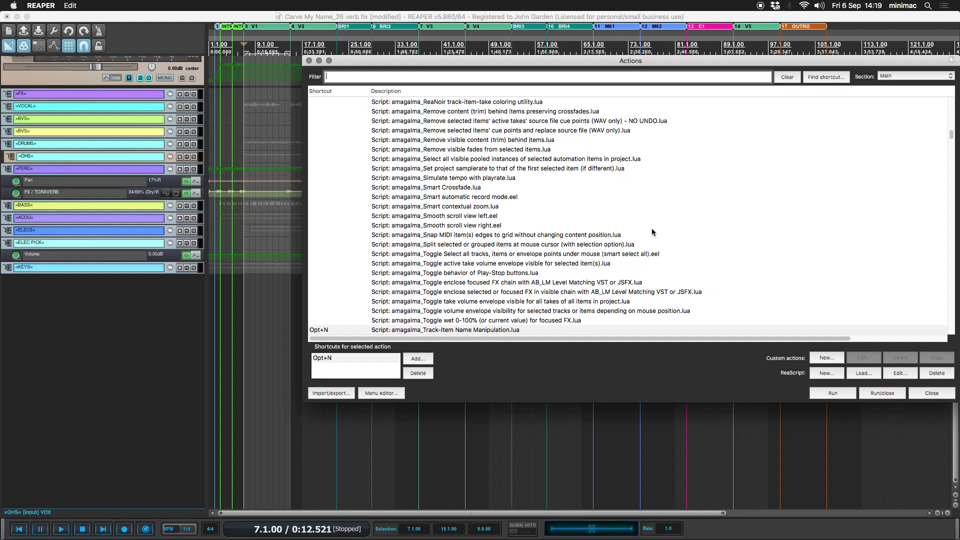
pyautogui.click(437, 330)
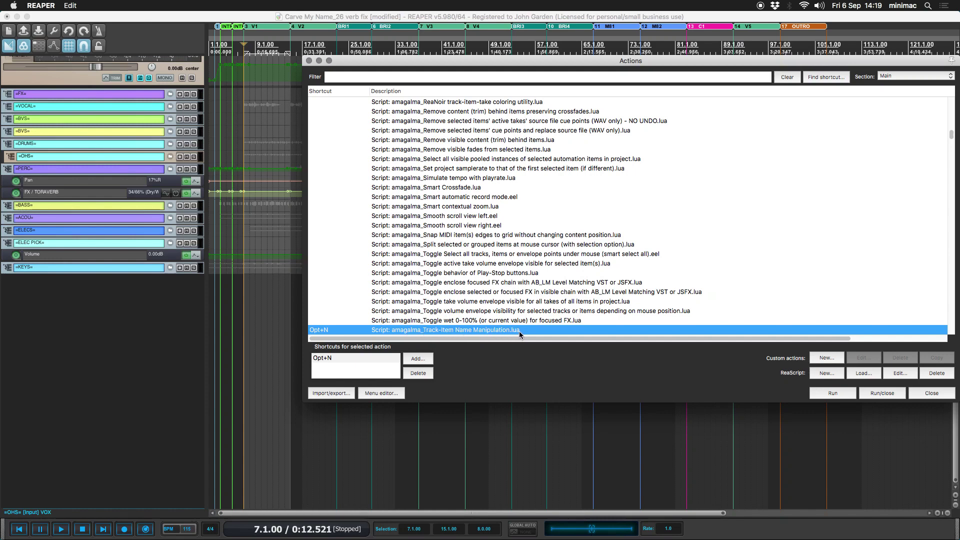
# - Run the name manipulation script and trim 1 character from the start of each track name
pyautogui.click(839, 395)
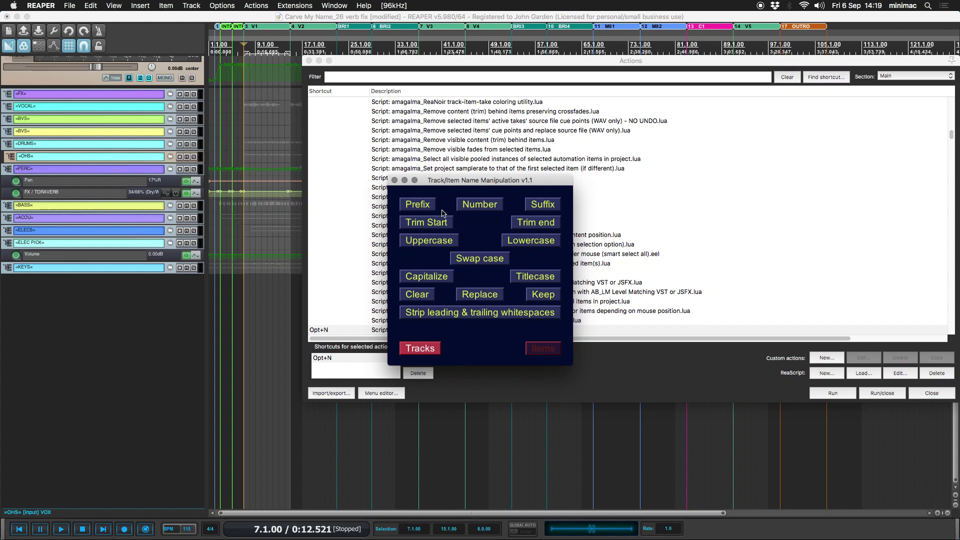
pyautogui.moveTo(449, 182); pyautogui.dragTo(280, 115)
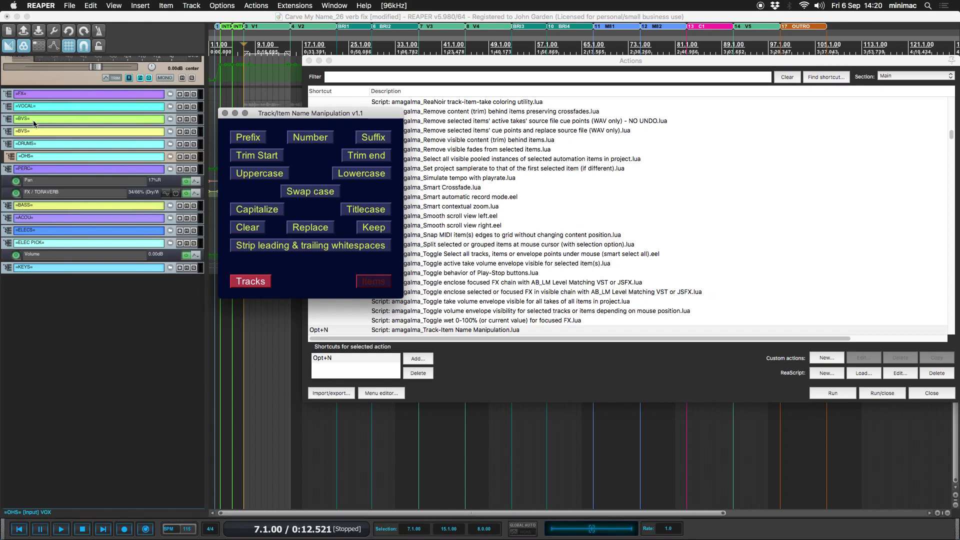
pyautogui.click(255, 158)
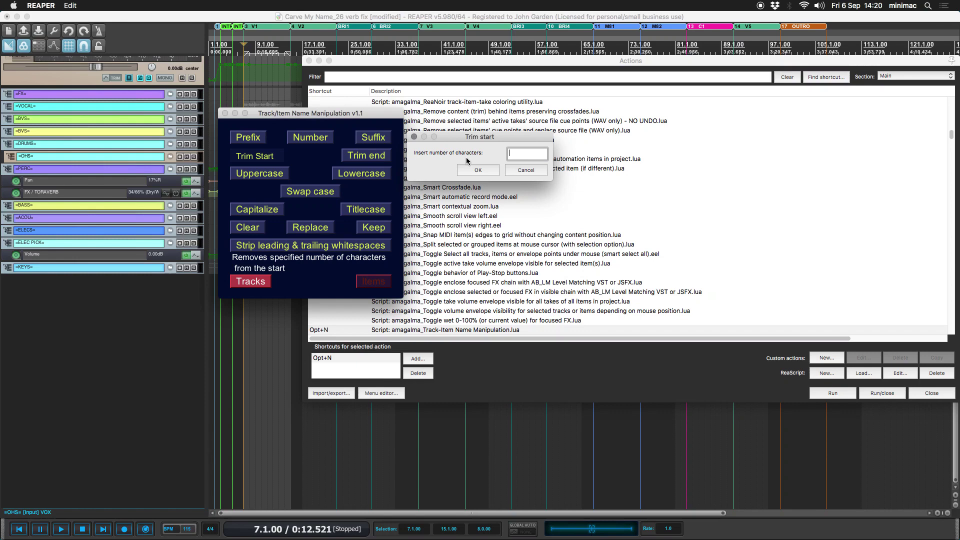
pyautogui.write('1')
pyautogui.click(494, 172)
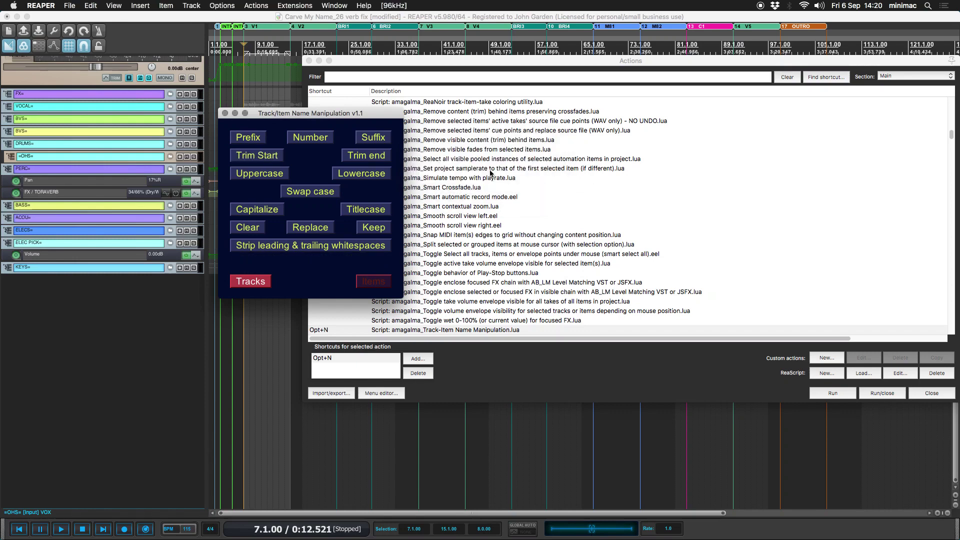
# - Trim 1 character from the end of each track name
pyautogui.click(345, 157)
pyautogui.write('1')
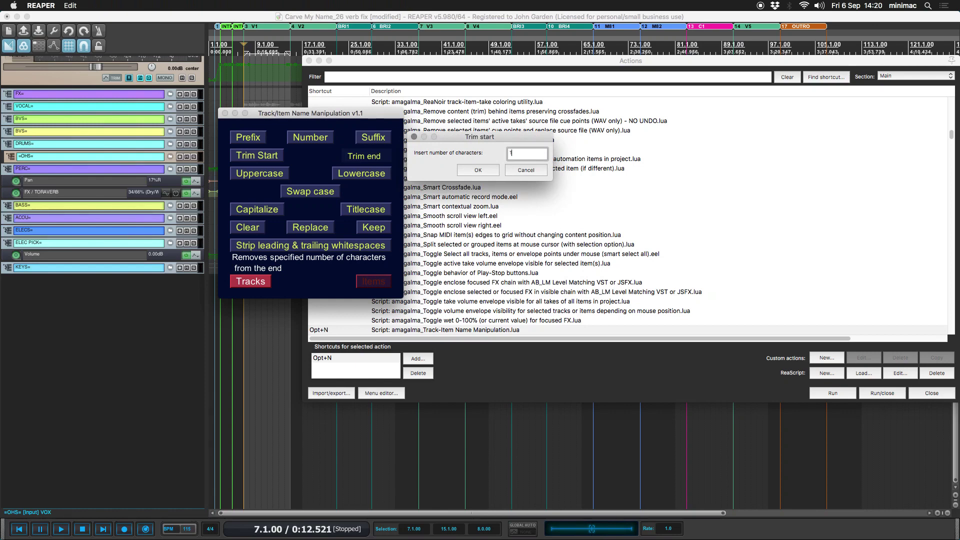
pyautogui.press('Return')
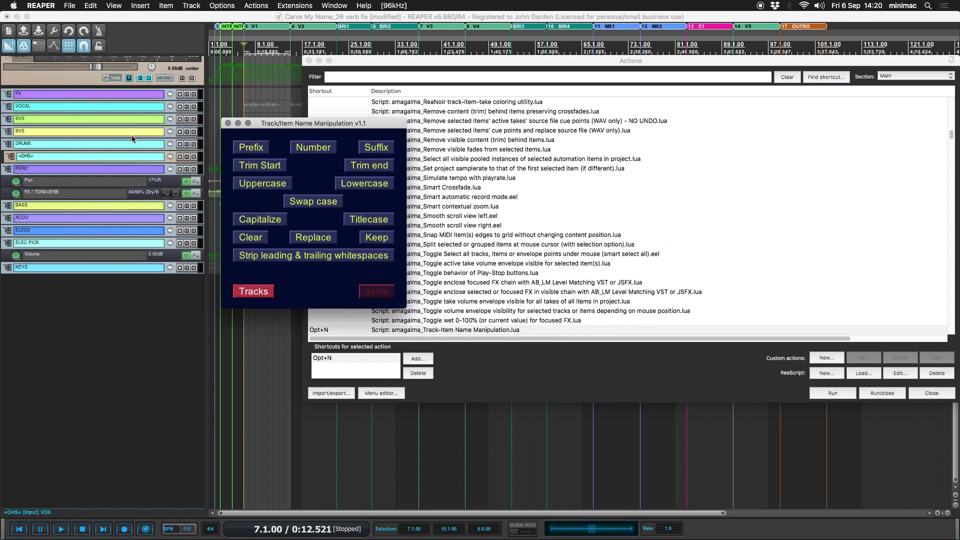
# - Try numbering the track names with input 5 and dismiss the invalid-input warning
pyautogui.click(314, 149)
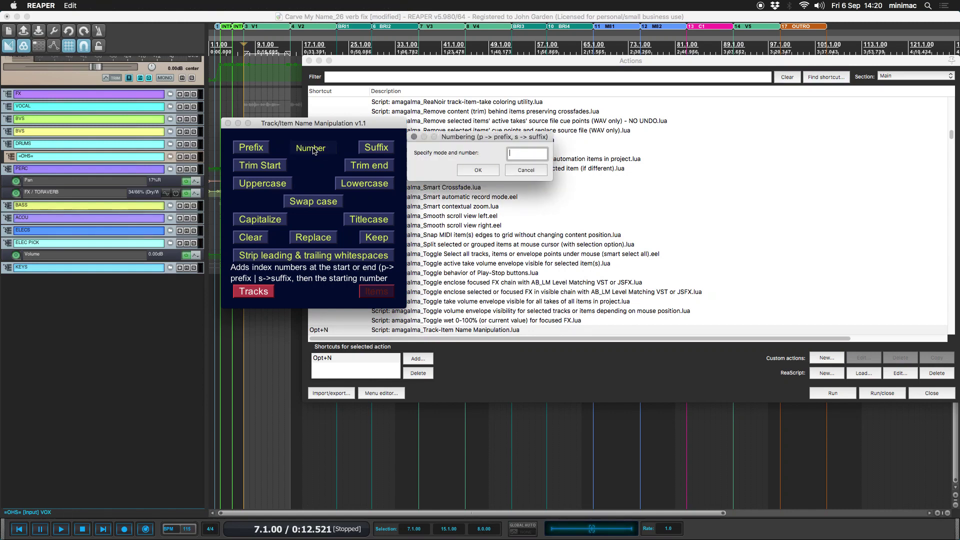
pyautogui.write('5')
pyautogui.click(476, 172)
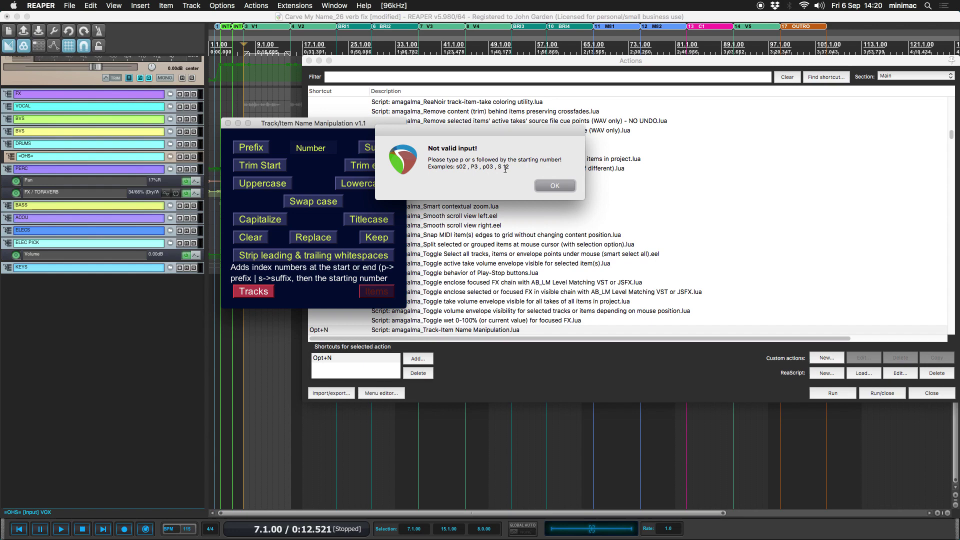
pyautogui.click(542, 184)
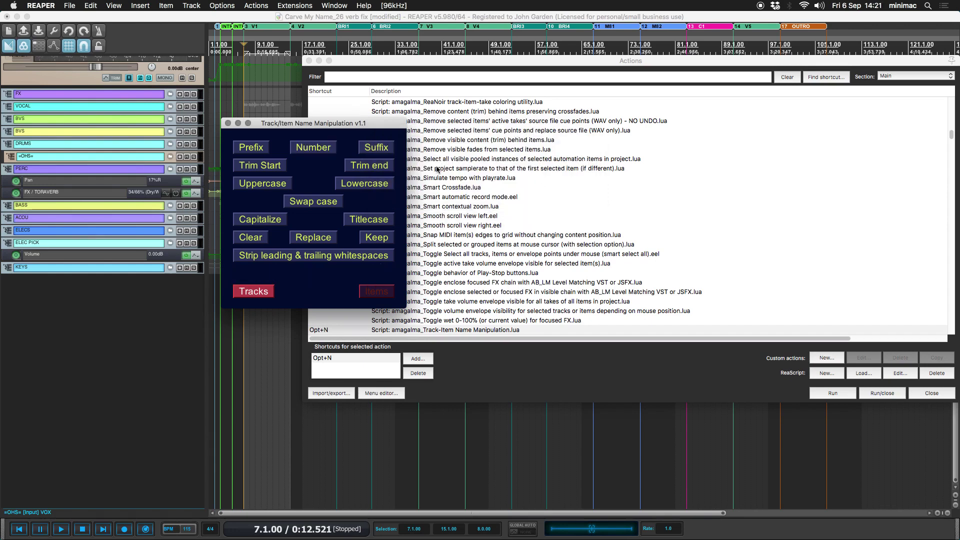
# - Number the track names as prefixes with 'p', giving 01 FX through 11 KEYS
pyautogui.click(317, 149)
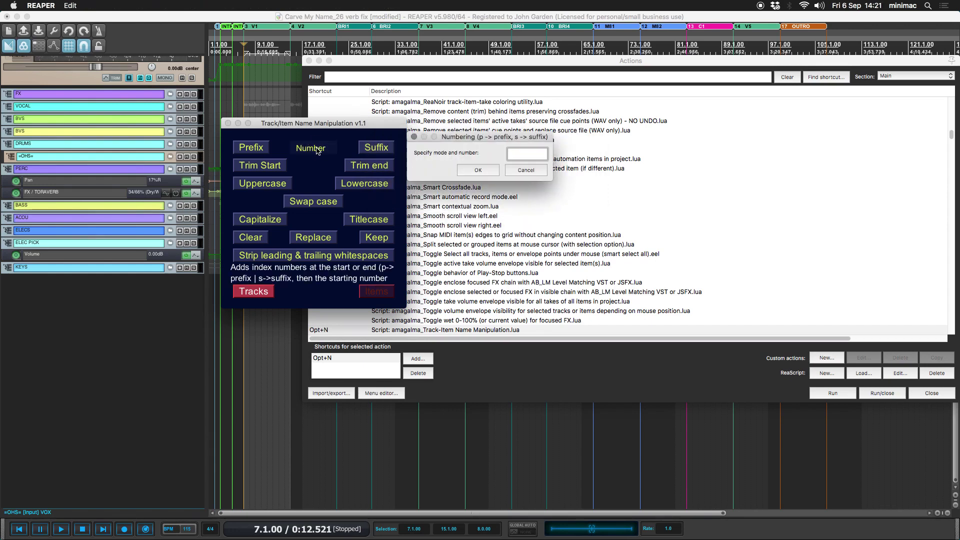
pyautogui.write('p01')
pyautogui.click(466, 170)
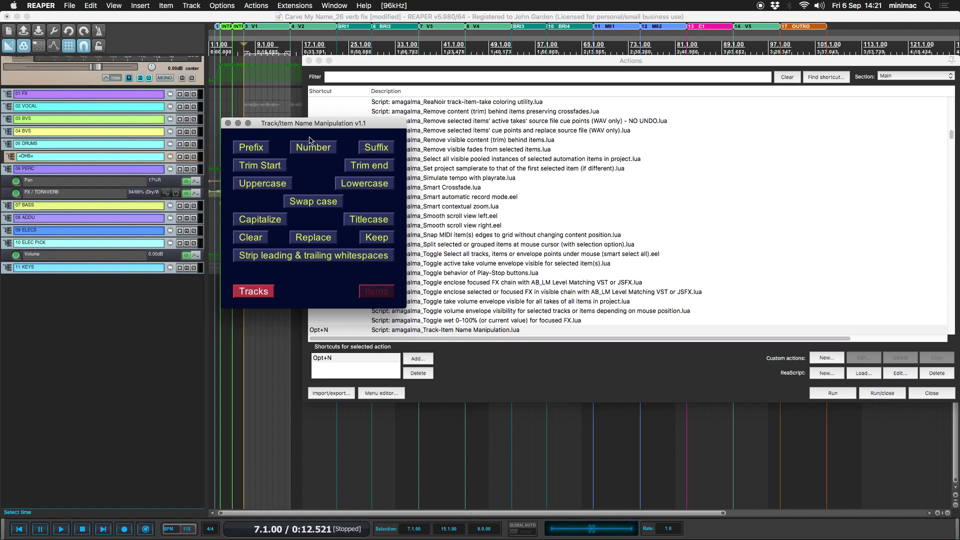
# - Add the suffix CMN to every track name, e.g. 01 FX CMN
pyautogui.click(376, 149)
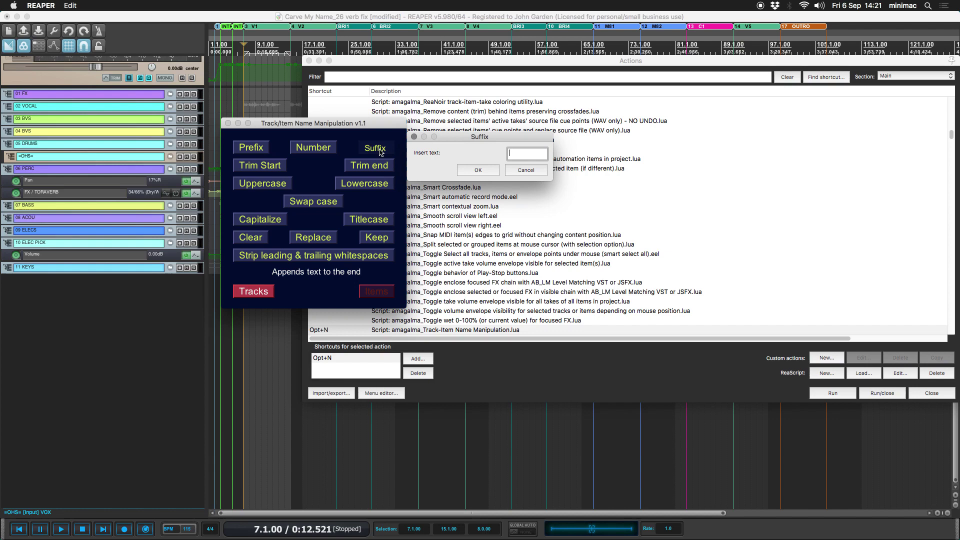
pyautogui.write('CMN')
pyautogui.click(478, 170)
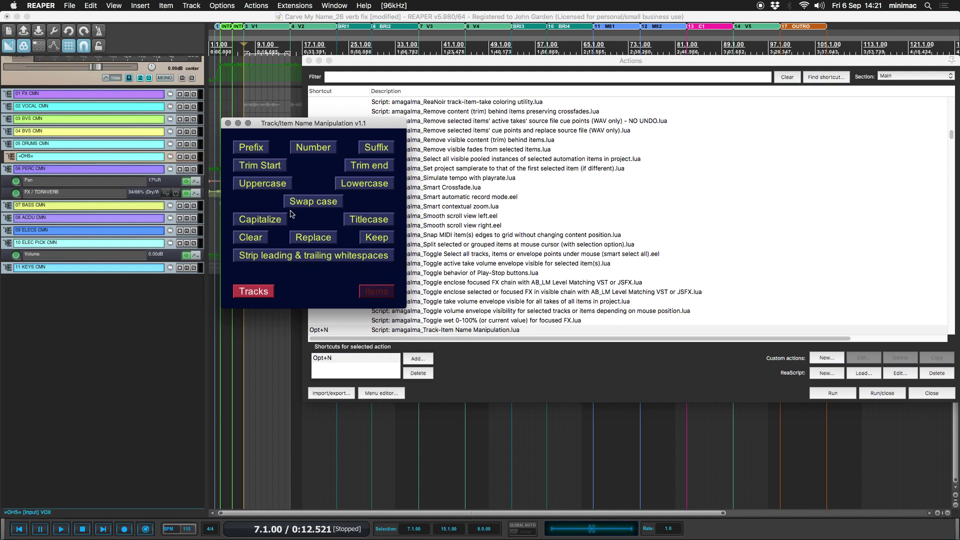
# - Switch the names to lowercase and back to uppercase, then close the Name Manipulation script
pyautogui.click(344, 188)
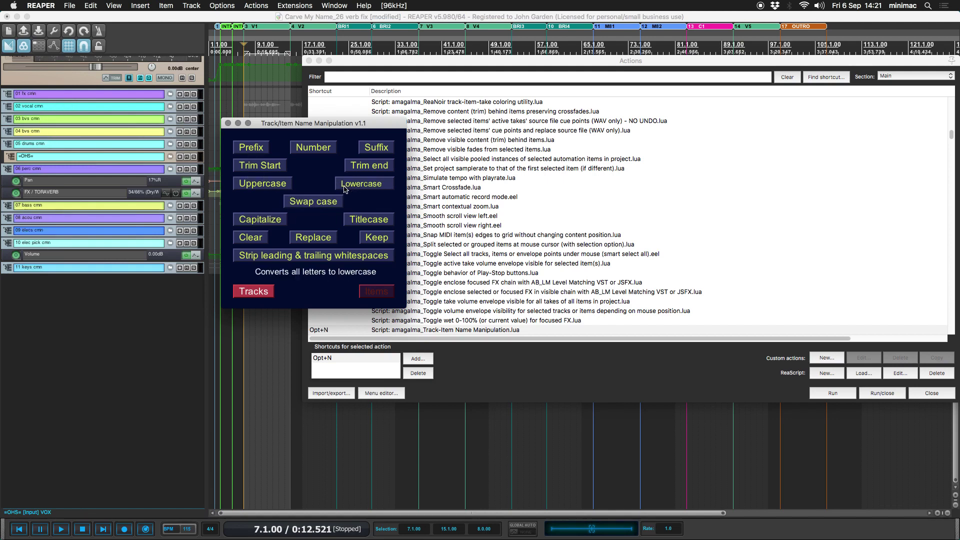
pyautogui.click(277, 187)
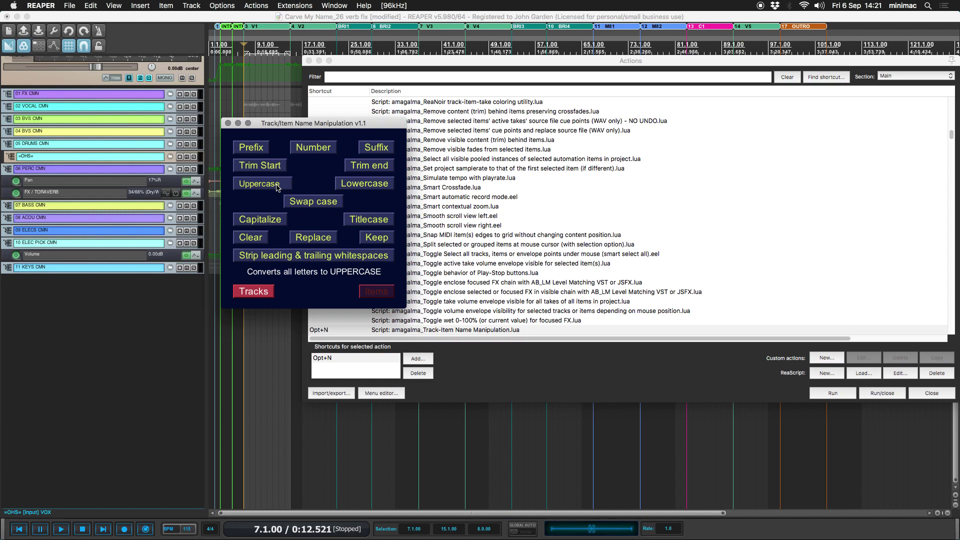
pyautogui.click(228, 123)
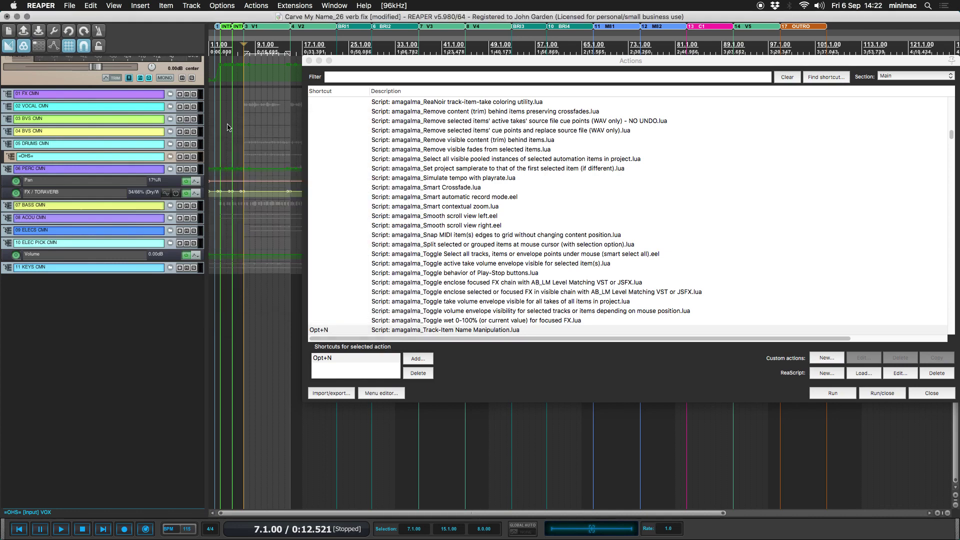
# - Render the 11 selected track stems as WAVs named with the $track wildcard and open the output folder
pyautogui.click(309, 60)
pyautogui.press('alt+super+r')
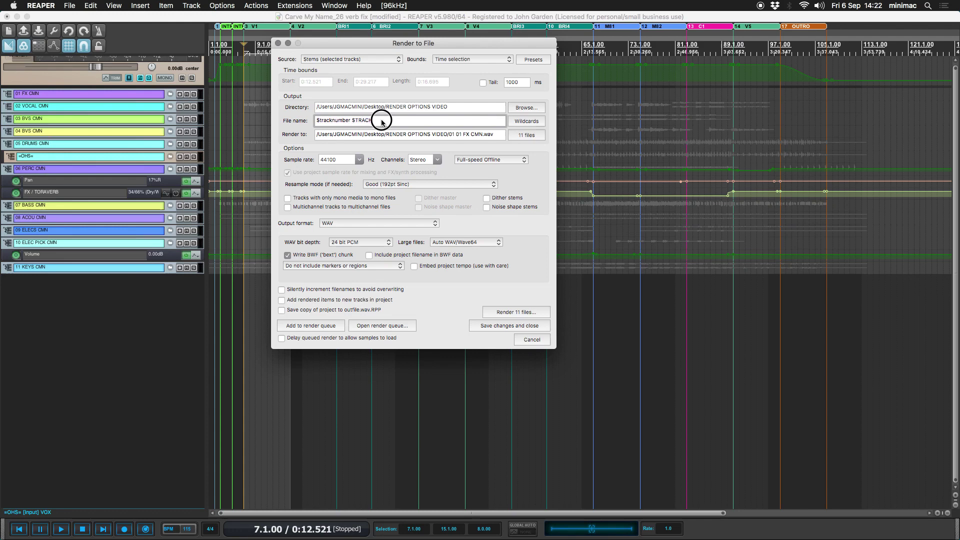
pyautogui.write('$trak')
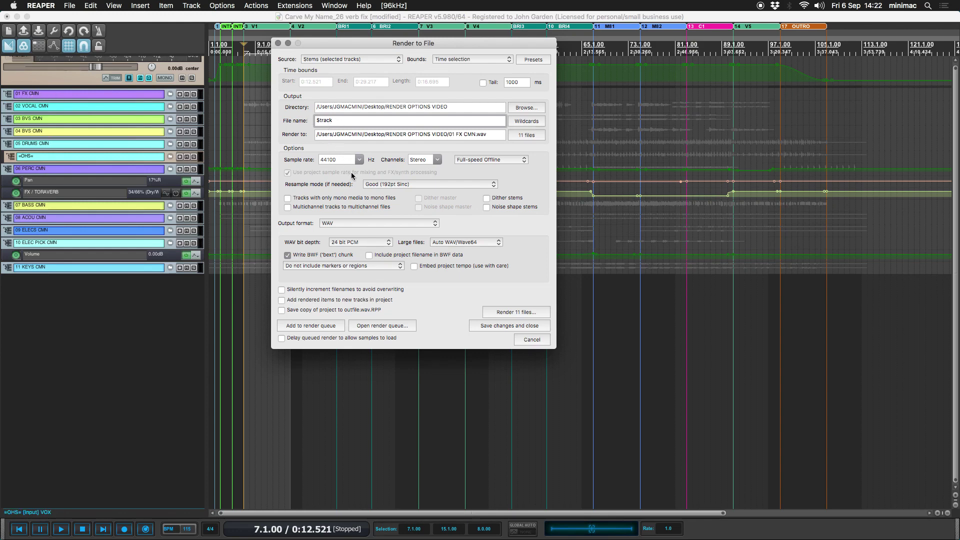
pyautogui.click(502, 313)
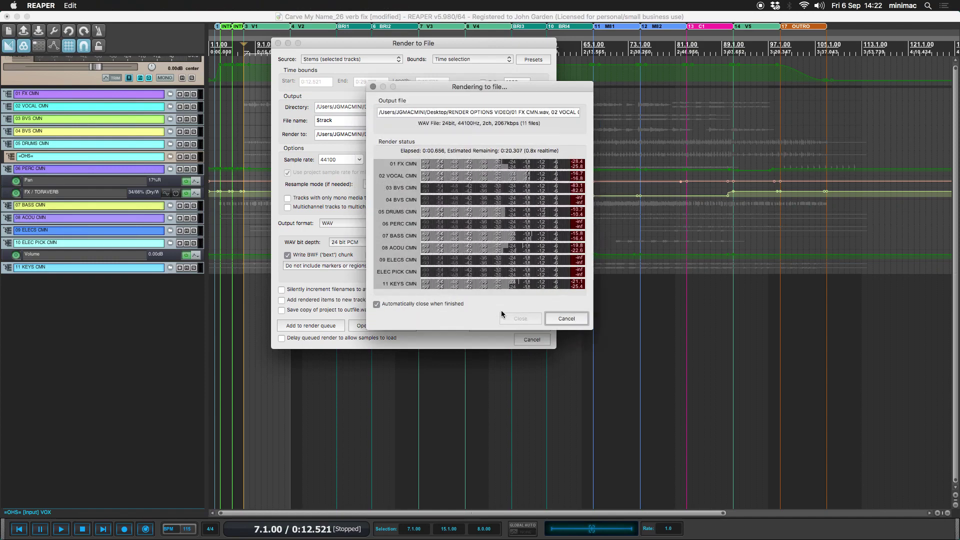
pyautogui.click(518, 315)
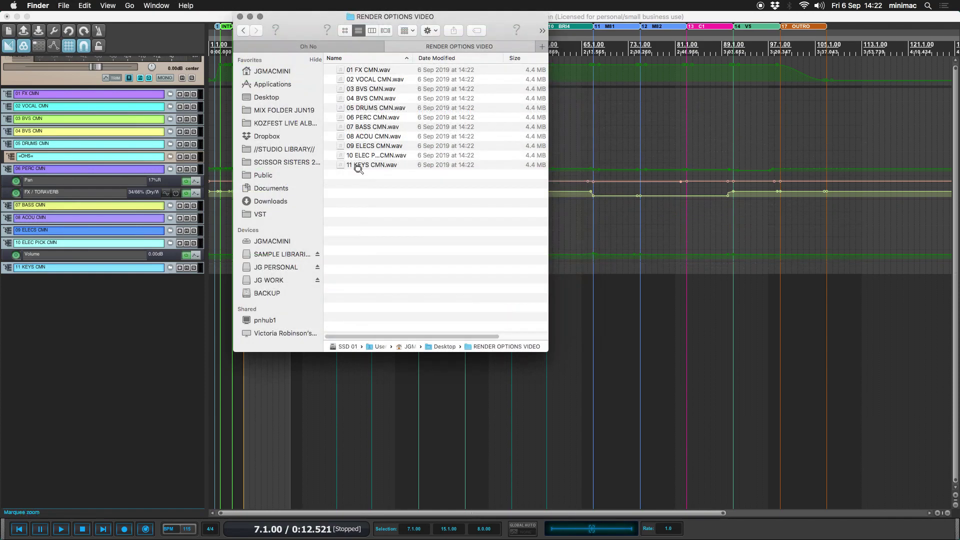
# - Step through 01 FX CMN.wav to 11 KEYS CMN.wav in Finder, widening the Name column for full names
pyautogui.click(352, 72)
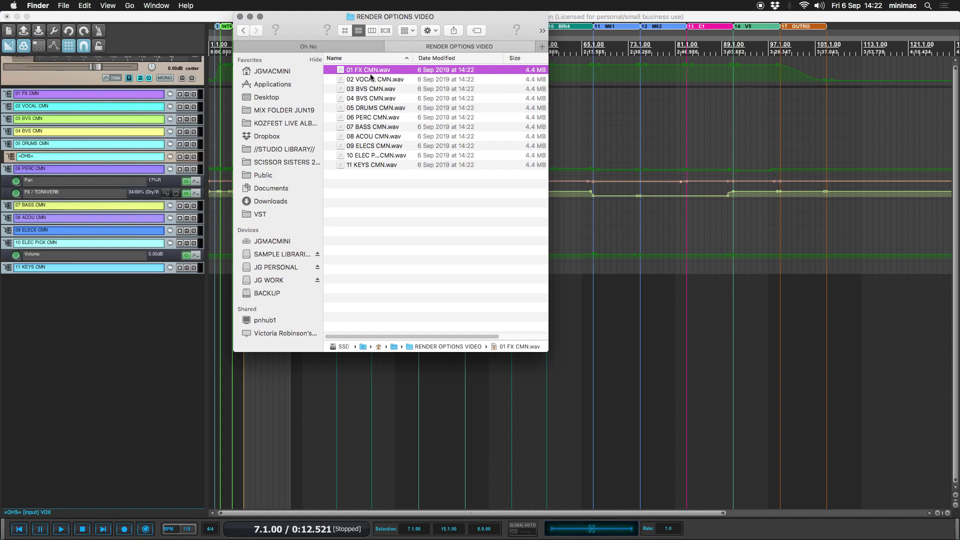
pyautogui.click(367, 80)
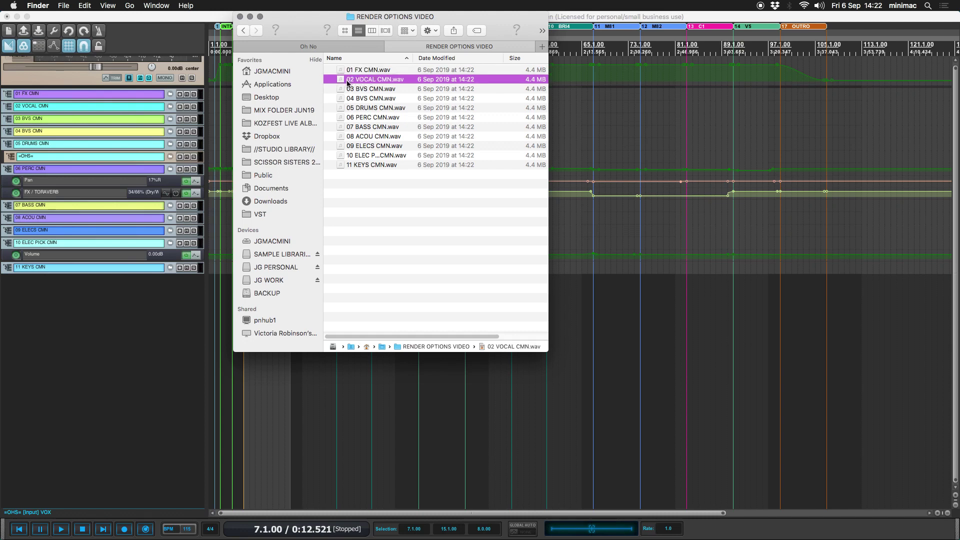
pyautogui.click(371, 90)
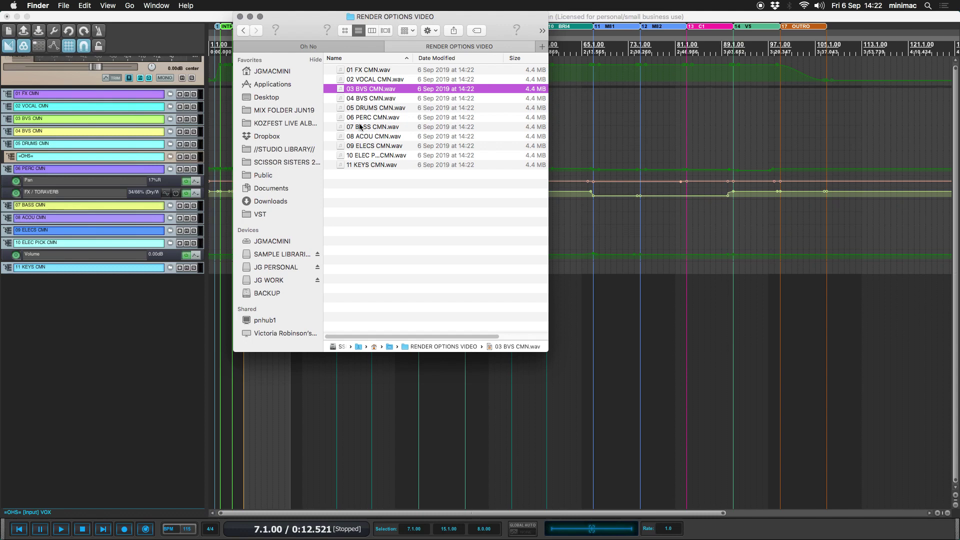
pyautogui.moveTo(413, 58); pyautogui.dragTo(425, 57)
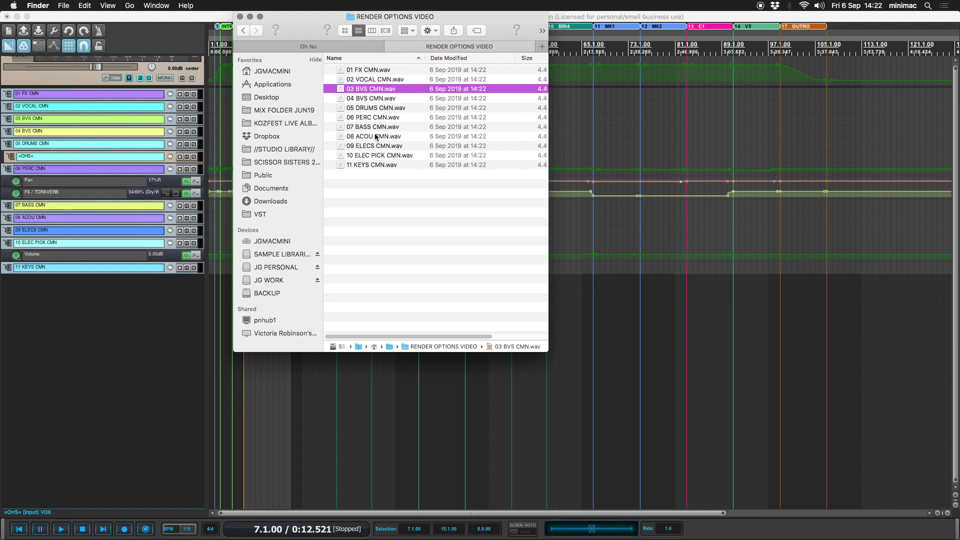
pyautogui.click(367, 99)
pyautogui.click(365, 108)
pyautogui.press('Down')
pyautogui.press('Down')
pyautogui.press('Down')
pyautogui.press('Down')
pyautogui.press('Down')
pyautogui.press('Down')
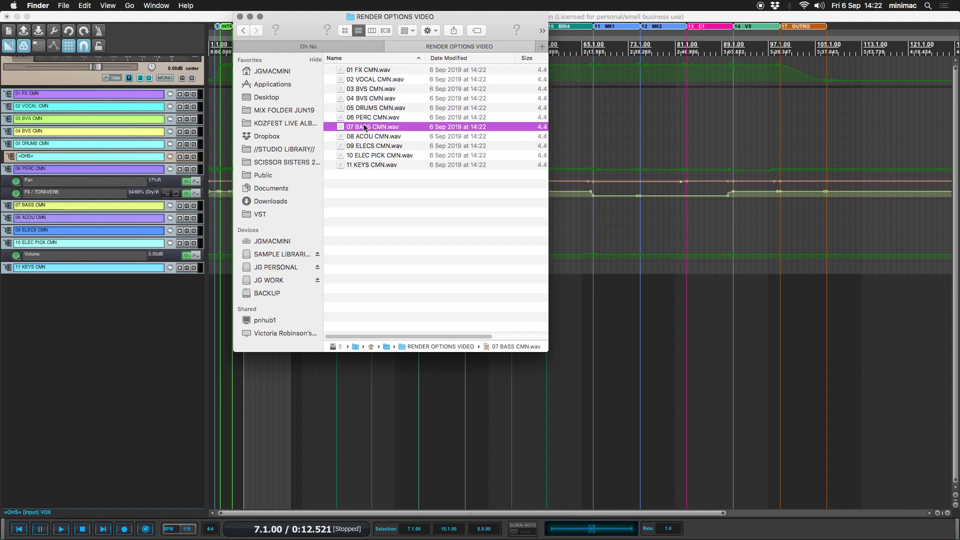